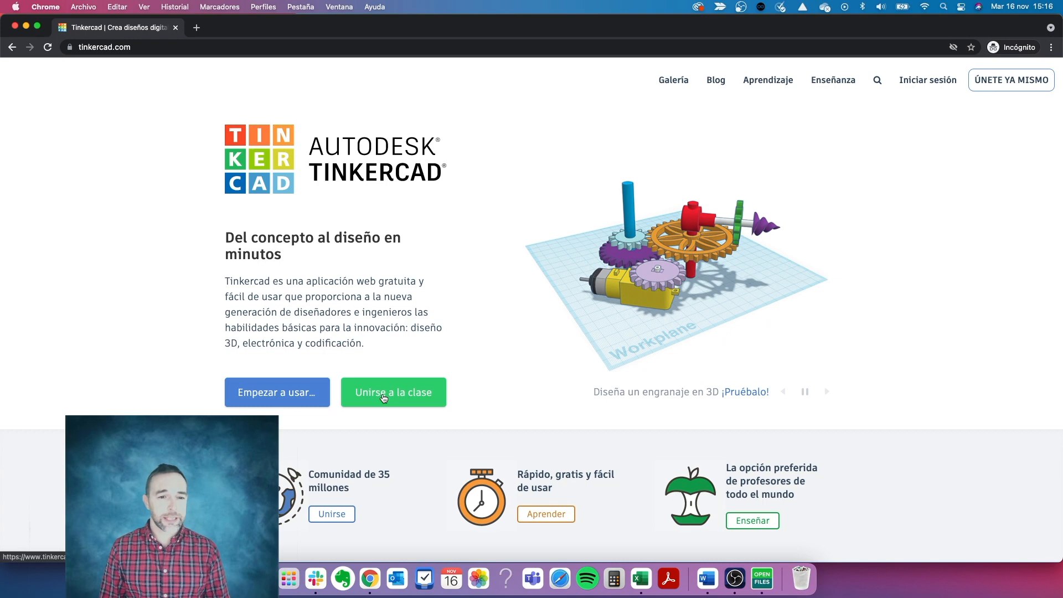
View the form for joining a class and its class code field.
{"action": "left_click", "coordinate": [384, 397]}
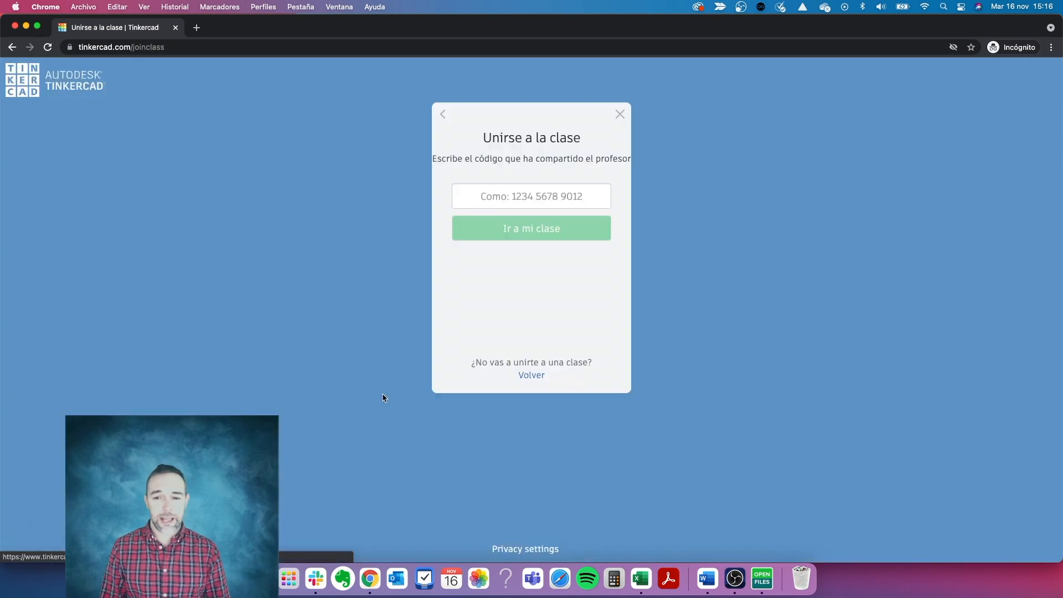
{"action": "left_click", "coordinate": [515, 188]}
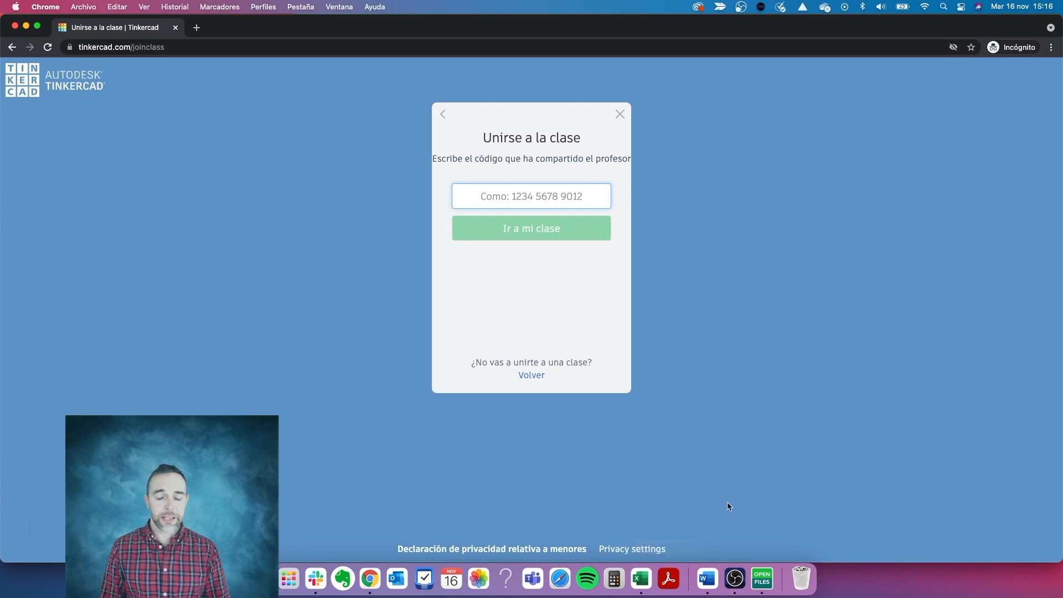
Switch to the signed-in Tinkercad window and create a new circuit from the circuits collection.
{"action": "key", "text": "super+grave"}
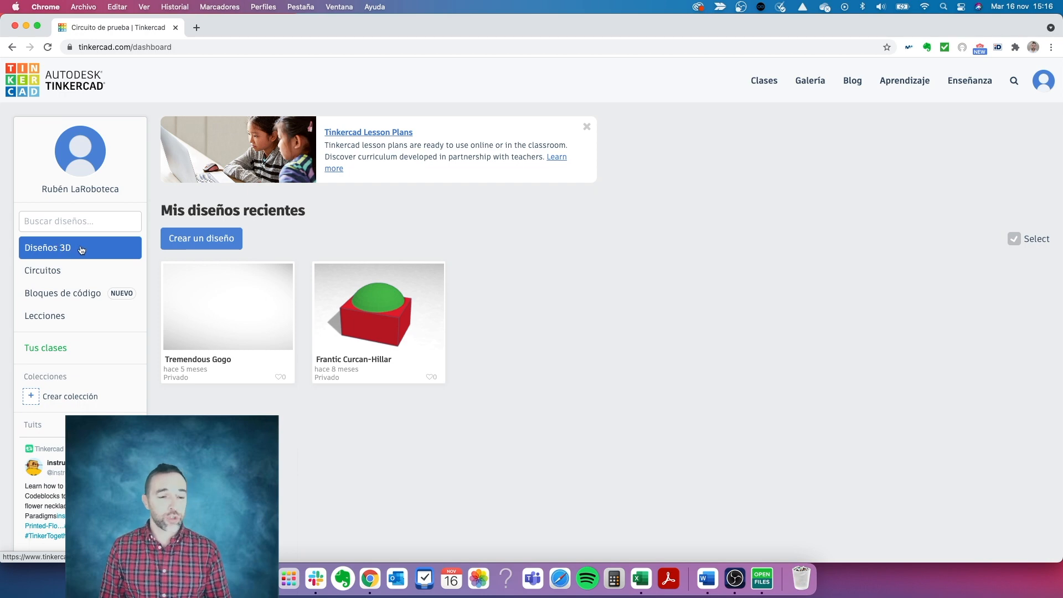
{"action": "left_click", "coordinate": [78, 270]}
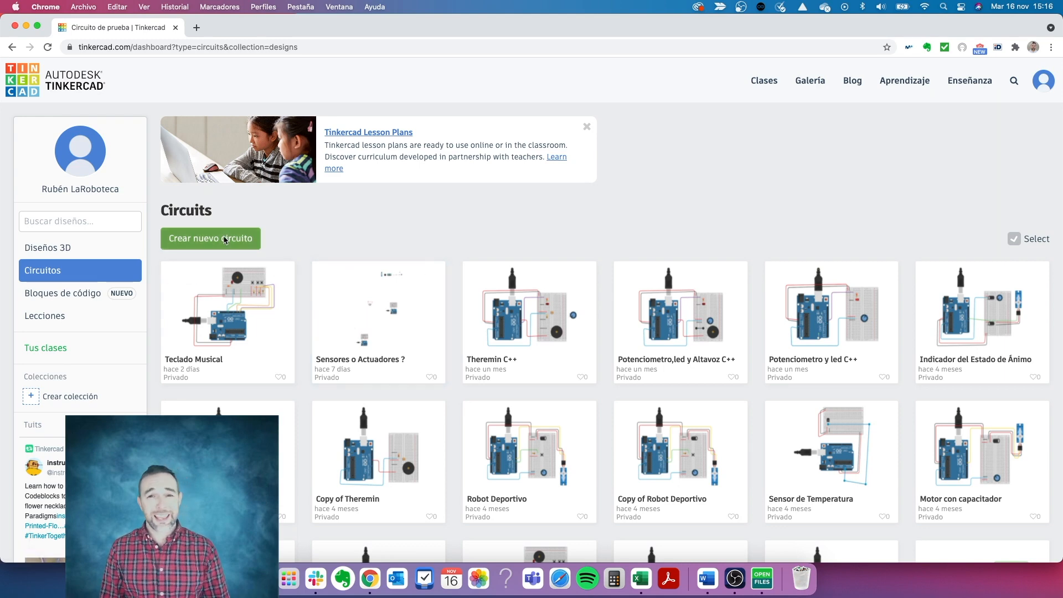
{"action": "scroll", "coordinate": [540, 247], "scroll_direction": "down", "scroll_amount": 5}
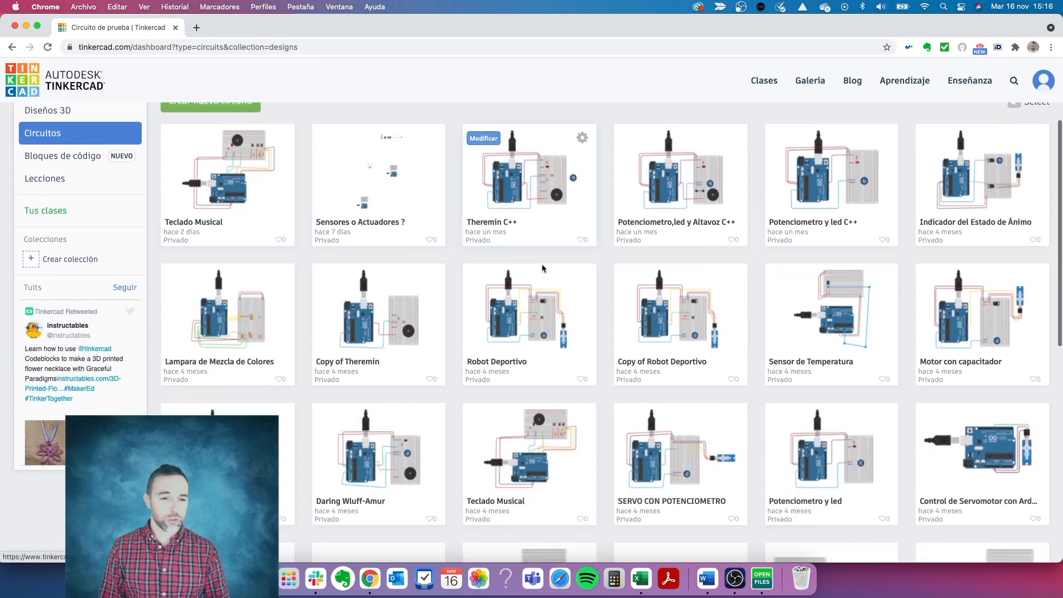
{"action": "scroll", "coordinate": [543, 269], "scroll_direction": "down", "scroll_amount": 2}
{"action": "scroll", "coordinate": [543, 269], "scroll_direction": "up", "scroll_amount": 6}
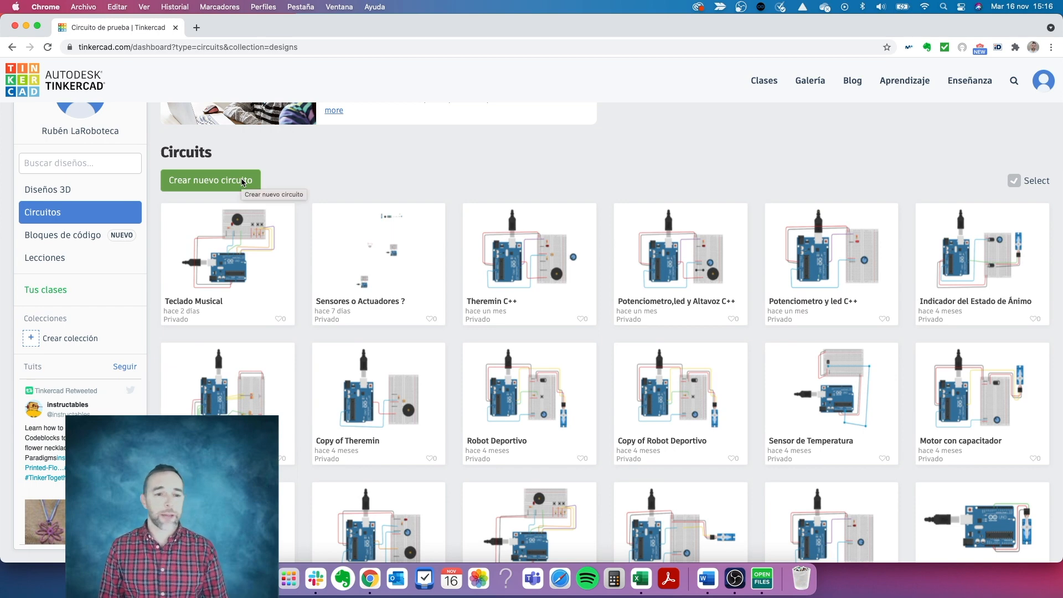
{"action": "left_click", "coordinate": [225, 181]}
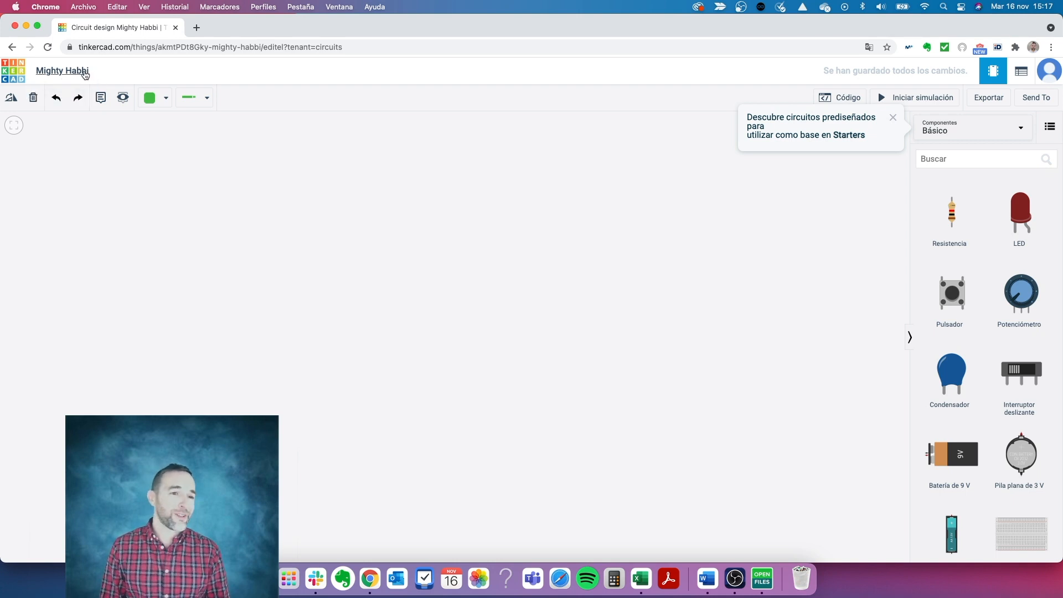
Rename the circuit design as "Proyecto de prueba".
{"action": "left_click", "coordinate": [85, 75]}
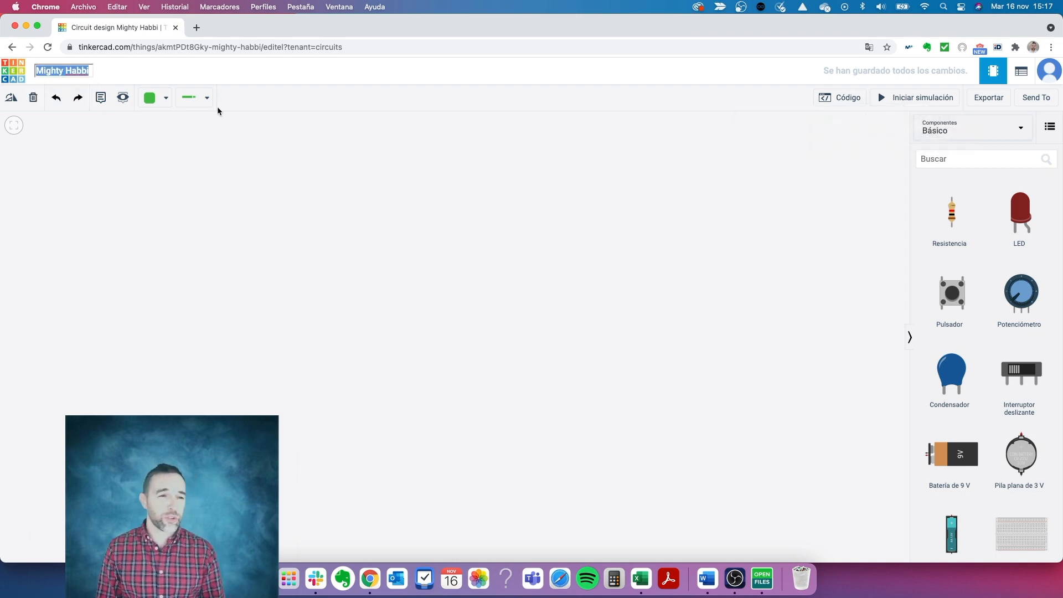
{"action": "type", "text": "P"}
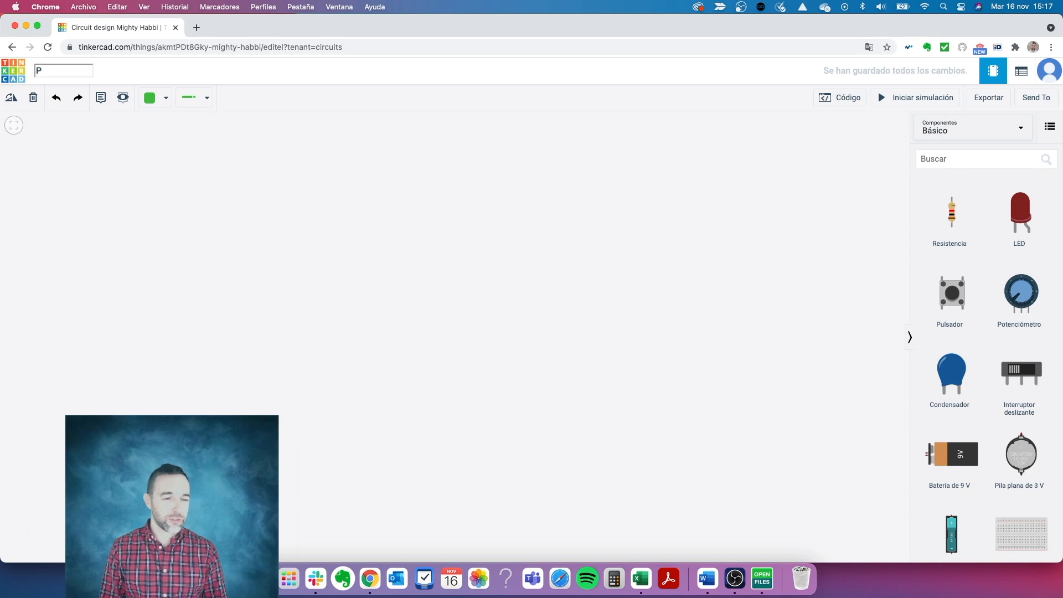
{"action": "type", "text": "royecto d"}
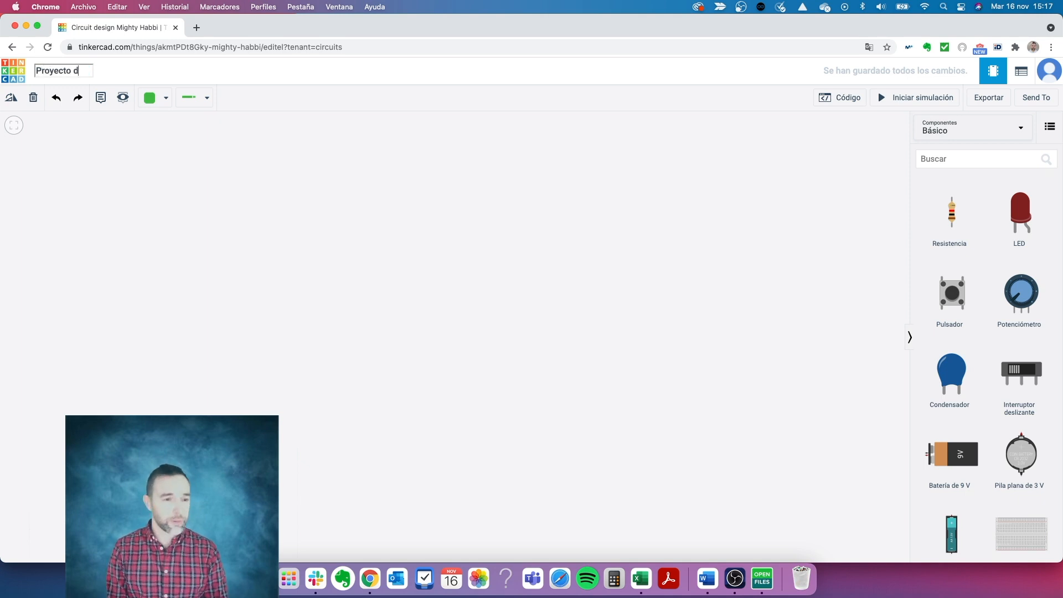
{"action": "type", "text": "e prueba"}
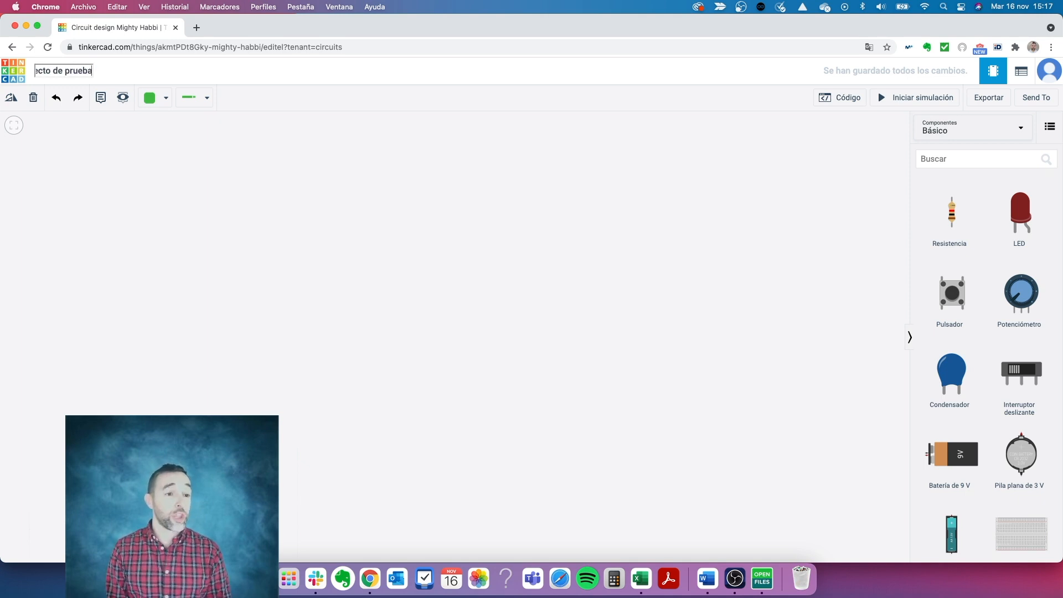
{"action": "key", "text": "Return"}
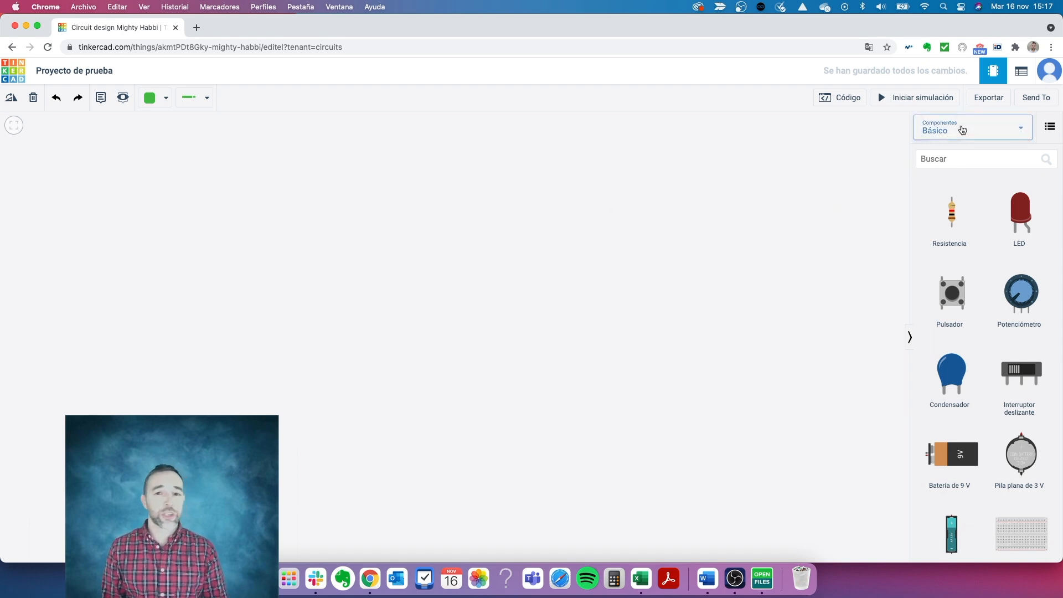
Examine the basic component library and the full one, ending on the Básico component set.
{"action": "left_click", "coordinate": [962, 129]}
{"action": "left_click", "coordinate": [947, 162]}
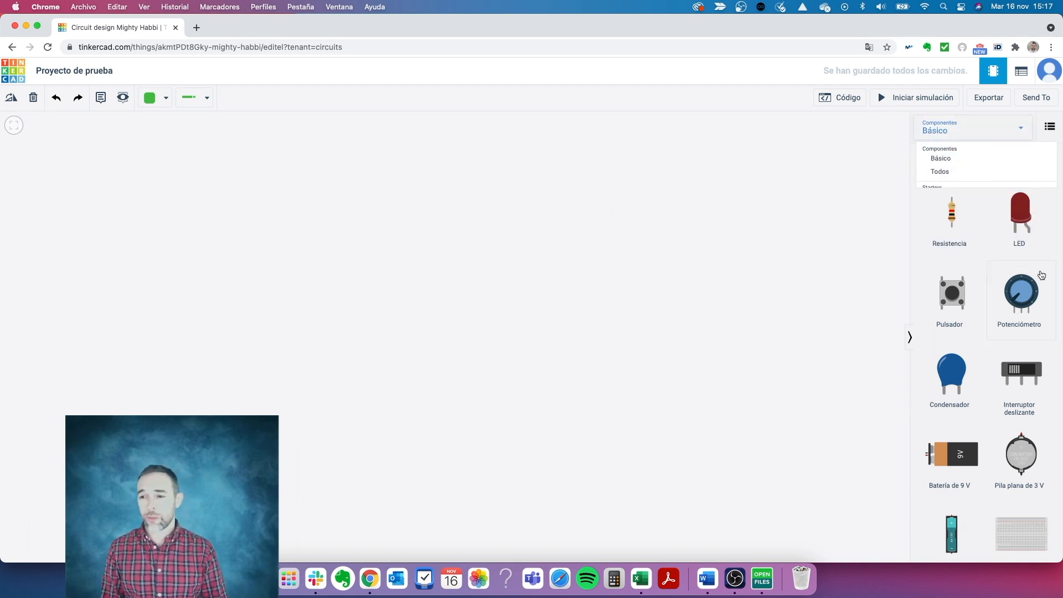
{"action": "scroll", "coordinate": [1017, 262], "scroll_direction": "down", "scroll_amount": 10}
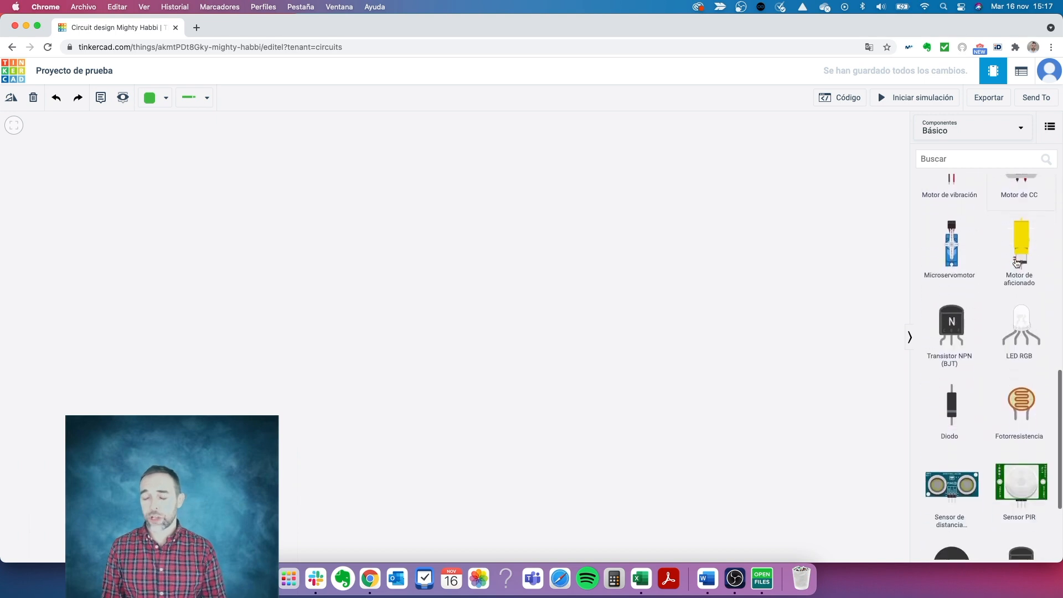
{"action": "scroll", "coordinate": [1016, 262], "scroll_direction": "up", "scroll_amount": 4}
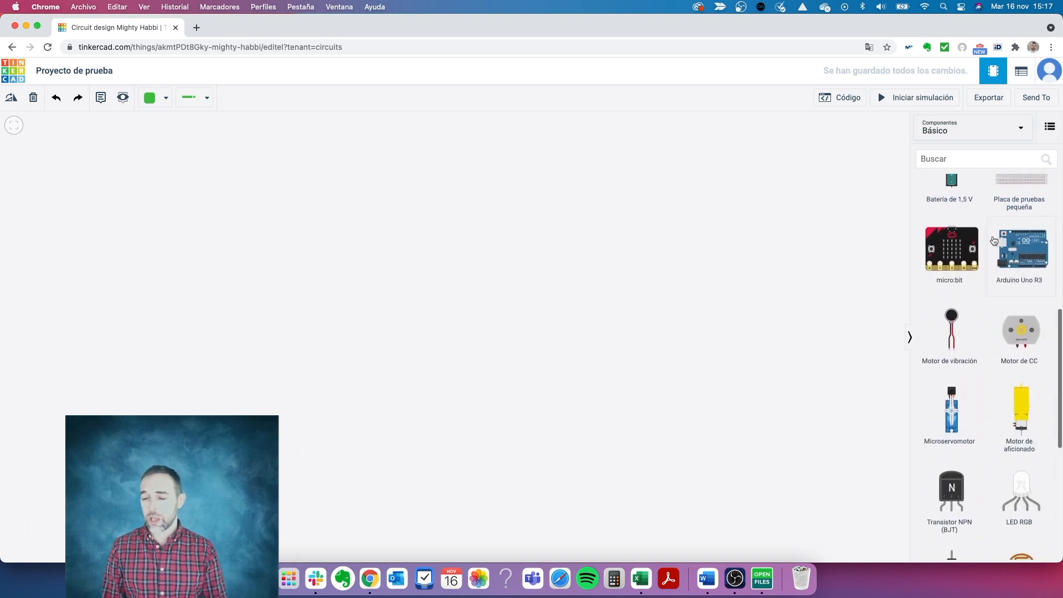
{"action": "scroll", "coordinate": [975, 207], "scroll_direction": "up", "scroll_amount": 5}
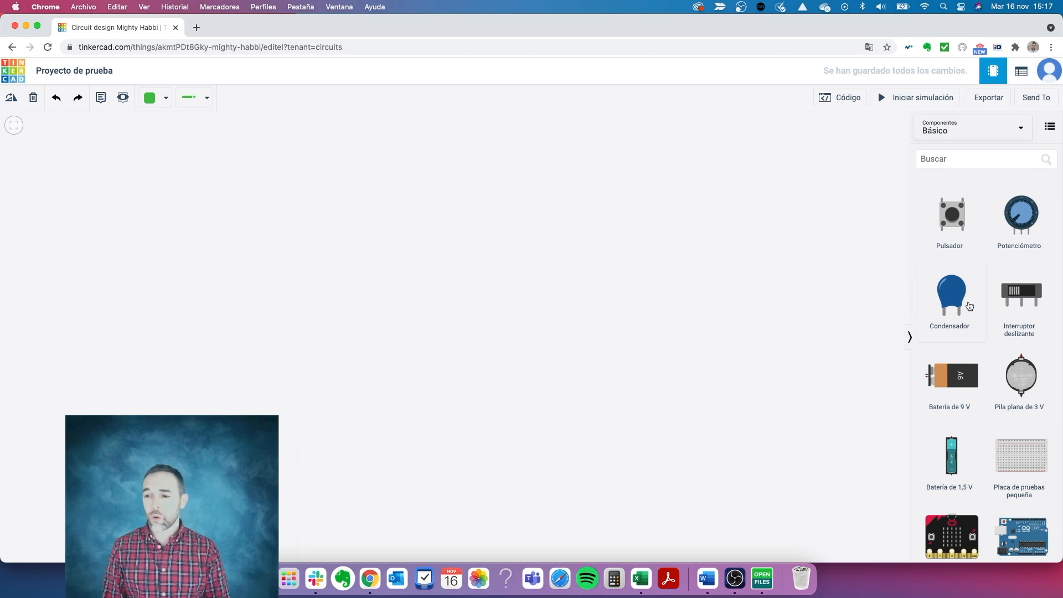
{"action": "left_click", "coordinate": [944, 128]}
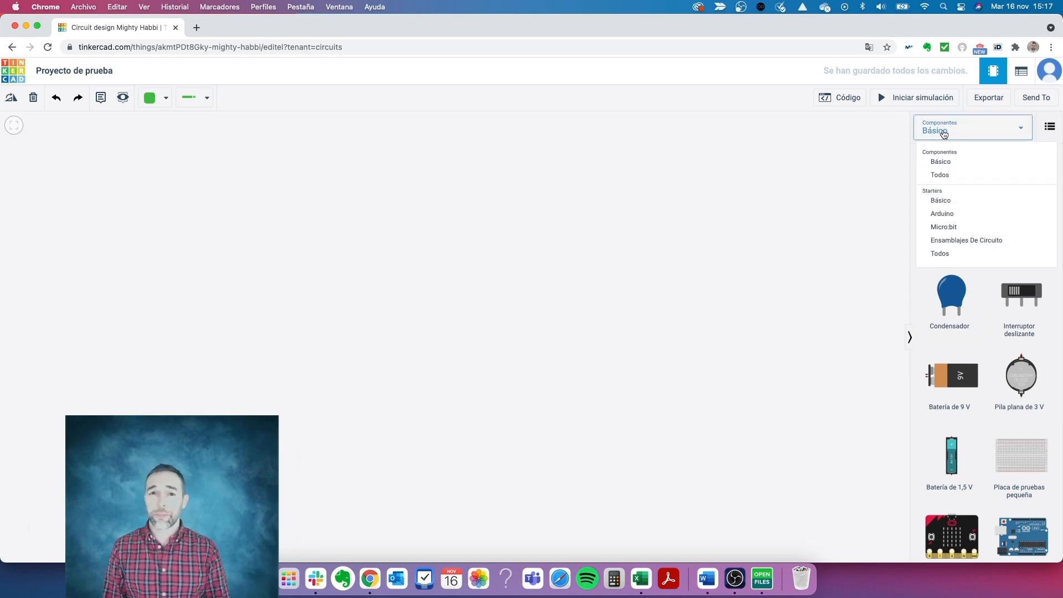
{"action": "left_click", "coordinate": [940, 174]}
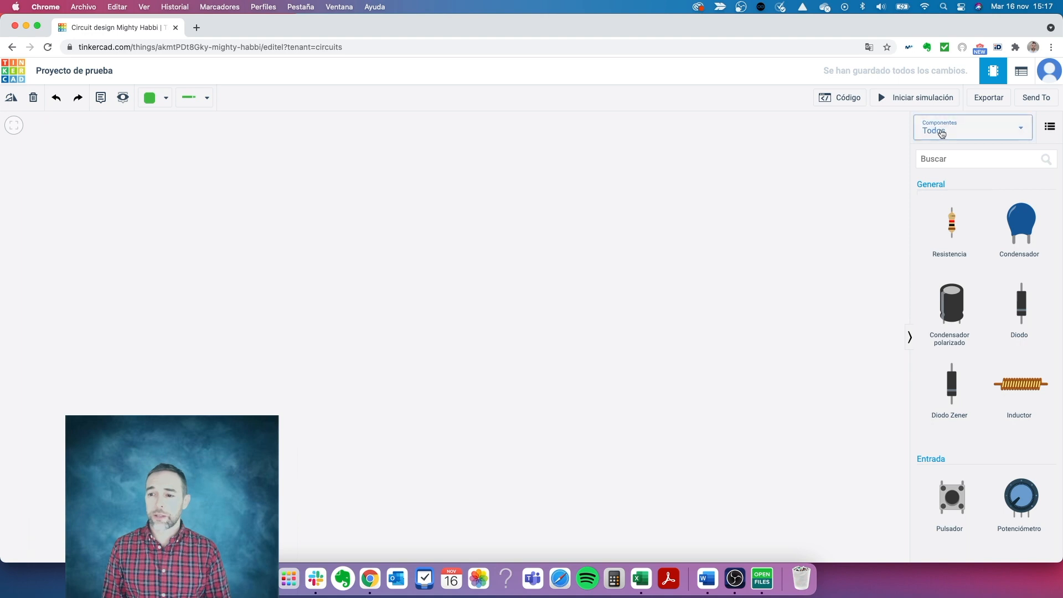
{"action": "left_click", "coordinate": [939, 132]}
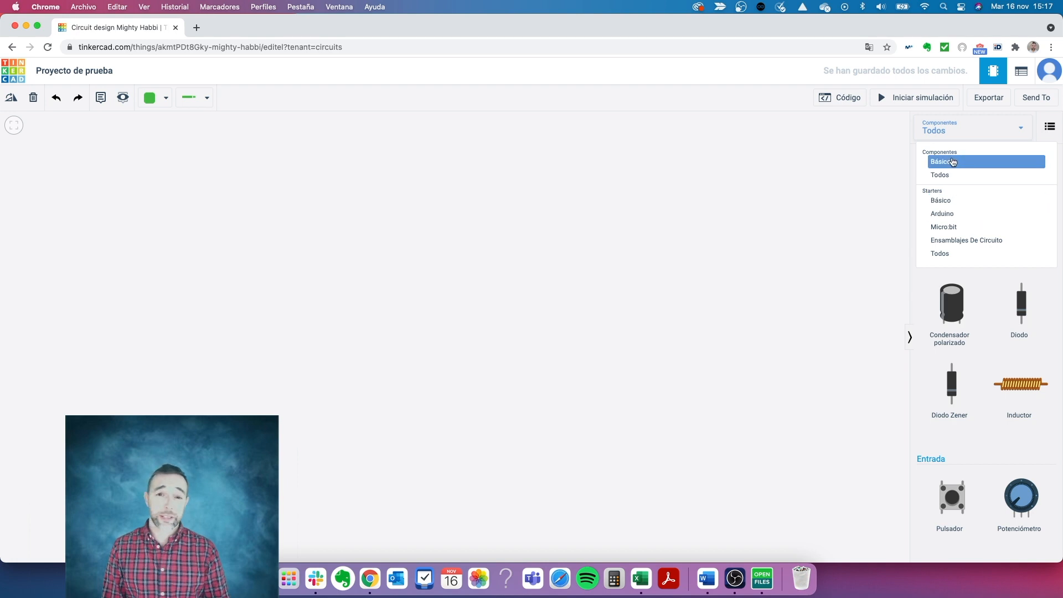
{"action": "left_click", "coordinate": [952, 161]}
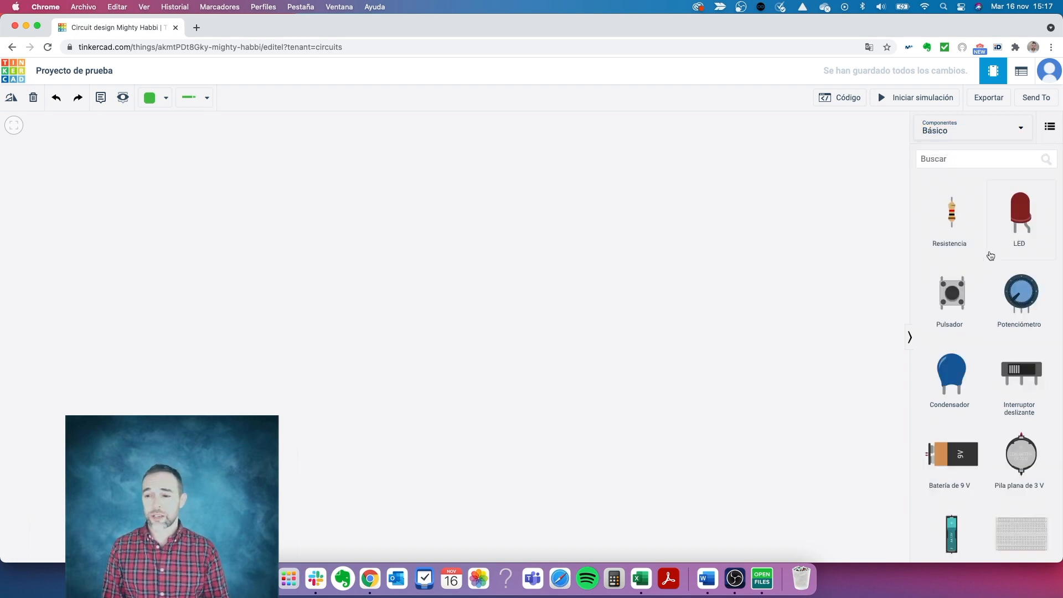
Place an Arduino Uno R3 in the circuit and position it lower left of the workspace's centre.
{"action": "scroll", "coordinate": [990, 255], "scroll_direction": "down", "scroll_amount": 2}
{"action": "scroll", "coordinate": [991, 259], "scroll_direction": "down", "scroll_amount": 3}
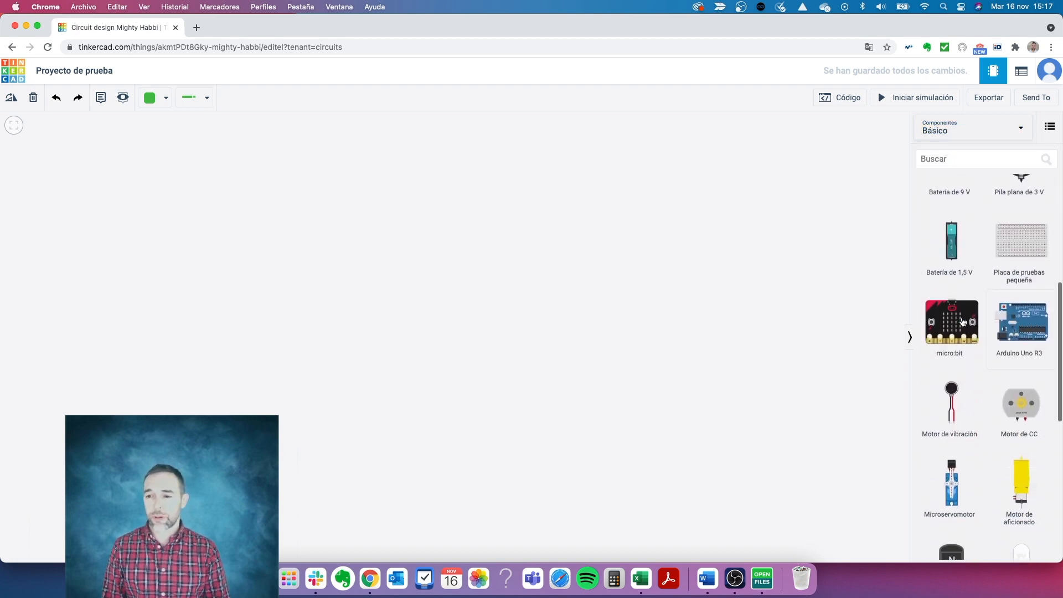
{"action": "left_click", "coordinate": [618, 294]}
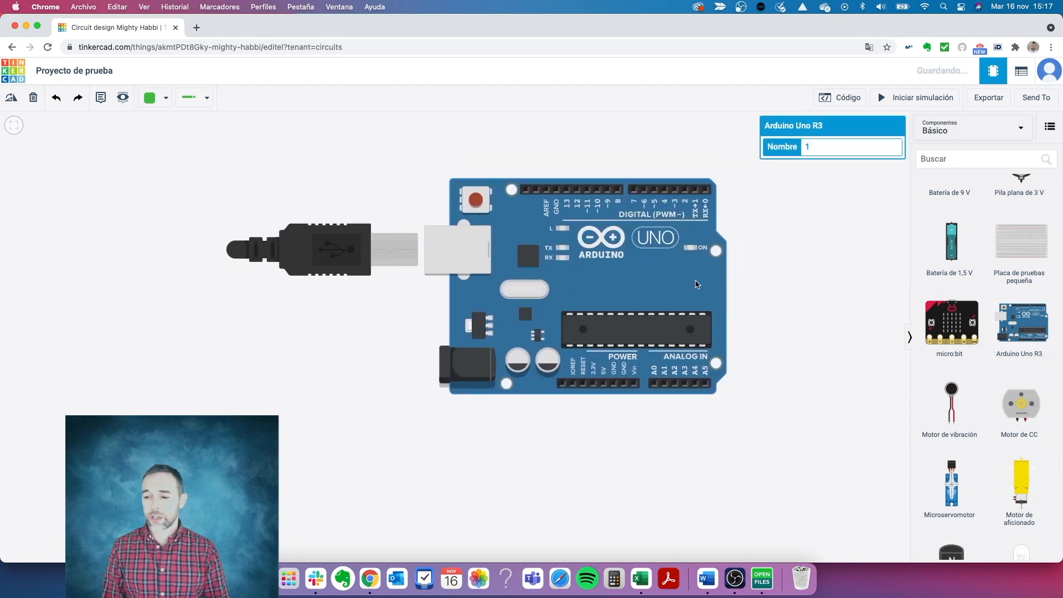
{"action": "scroll", "coordinate": [695, 283], "scroll_direction": "down", "scroll_amount": 5}
{"action": "scroll", "coordinate": [696, 284], "scroll_direction": "up", "scroll_amount": 3}
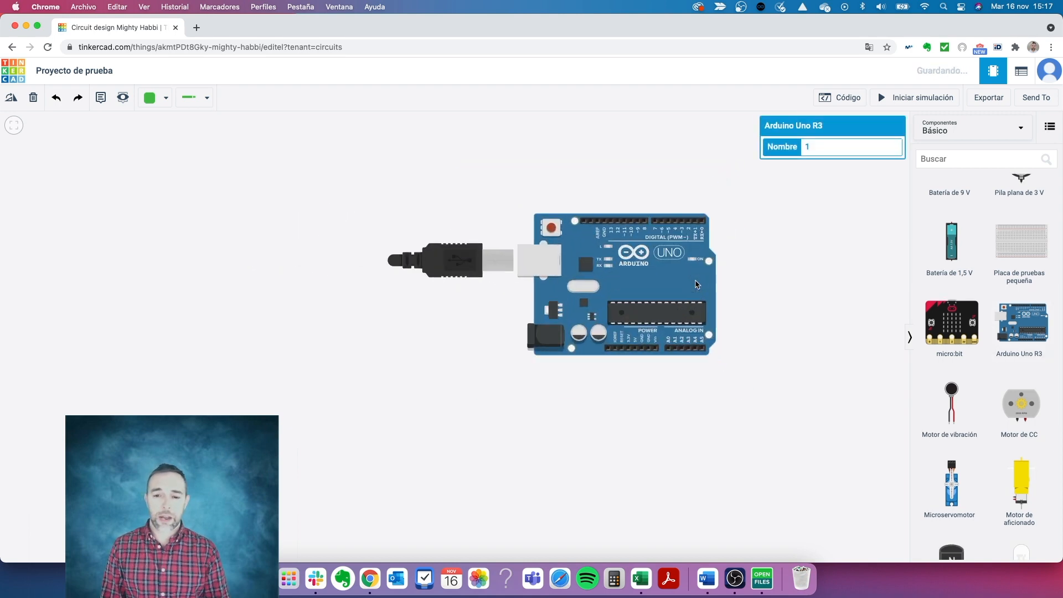
{"action": "left_click_drag", "start_coordinate": [678, 281], "coordinate": [588, 292]}
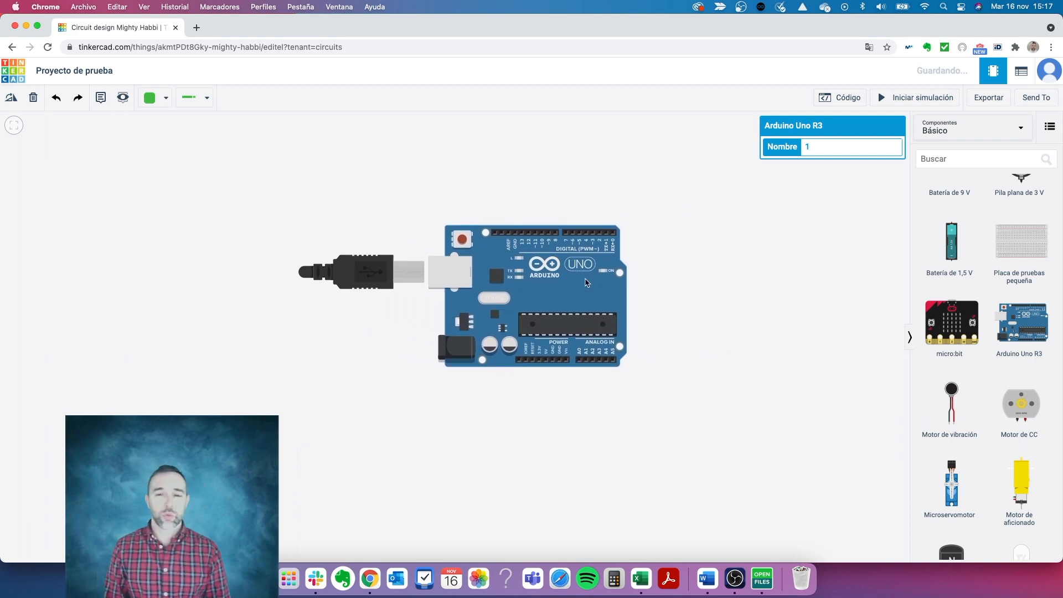
{"action": "left_click_drag", "start_coordinate": [582, 280], "coordinate": [471, 322]}
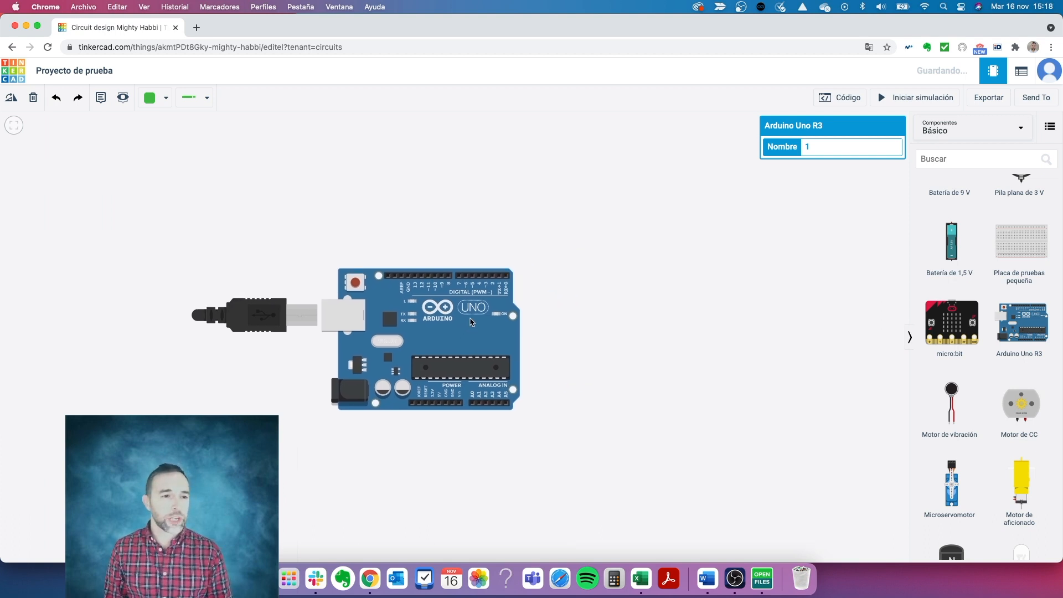
Place a small breadboard above and to the right of the Arduino, and shift the Arduino slightly down and left.
{"action": "scroll", "coordinate": [1016, 309], "scroll_direction": "up", "scroll_amount": 1}
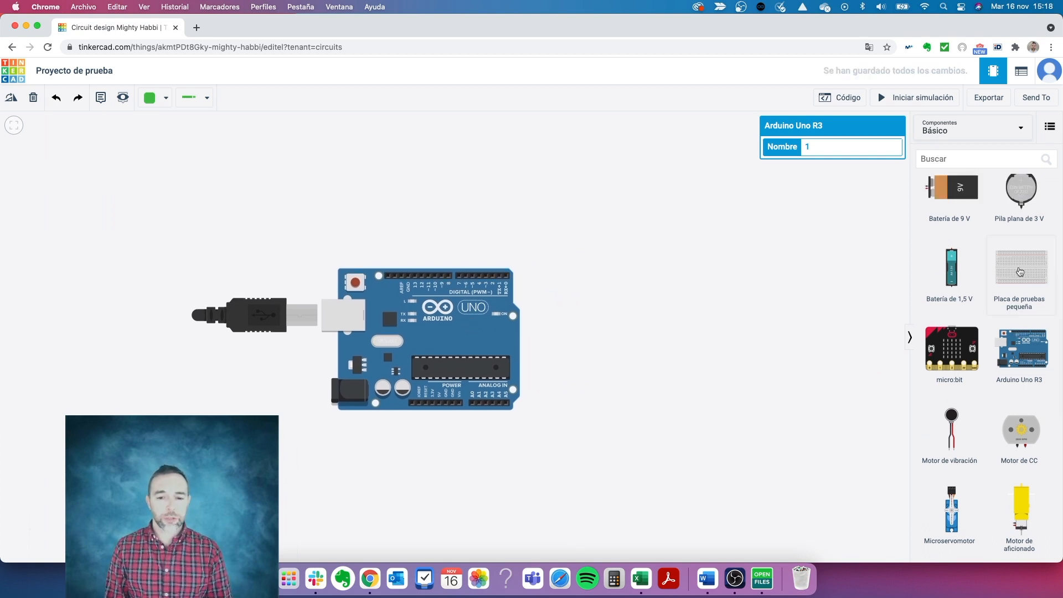
{"action": "left_click_drag", "start_coordinate": [1020, 272], "coordinate": [719, 247]}
{"action": "left_click_drag", "start_coordinate": [653, 247], "coordinate": [594, 186]}
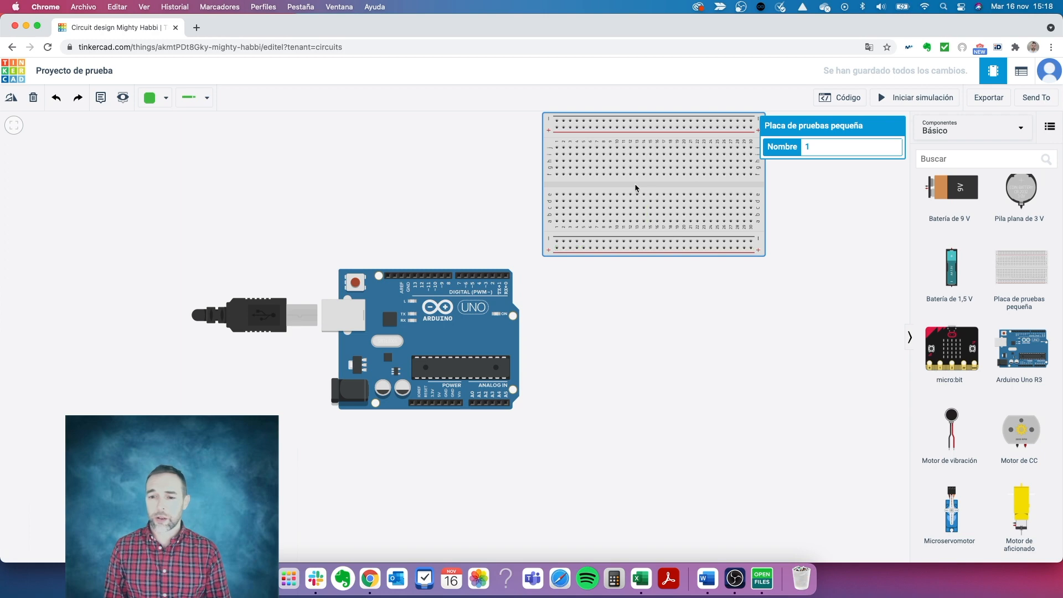
{"action": "scroll", "coordinate": [633, 185], "scroll_direction": "up", "scroll_amount": 2}
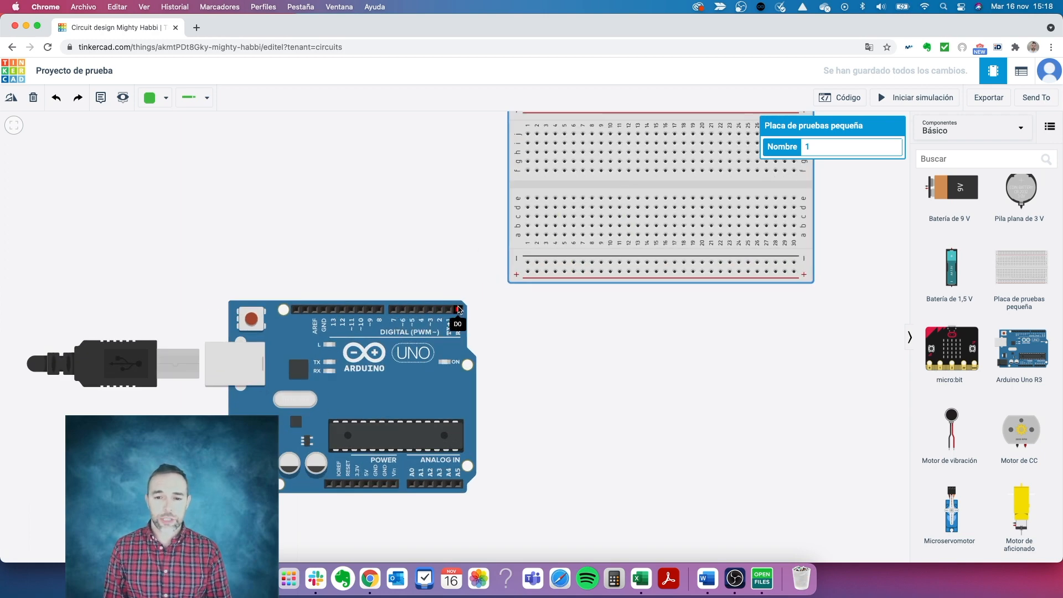
{"action": "scroll", "coordinate": [459, 310], "scroll_direction": "down", "scroll_amount": 5}
{"action": "scroll", "coordinate": [423, 350], "scroll_direction": "up", "scroll_amount": 4}
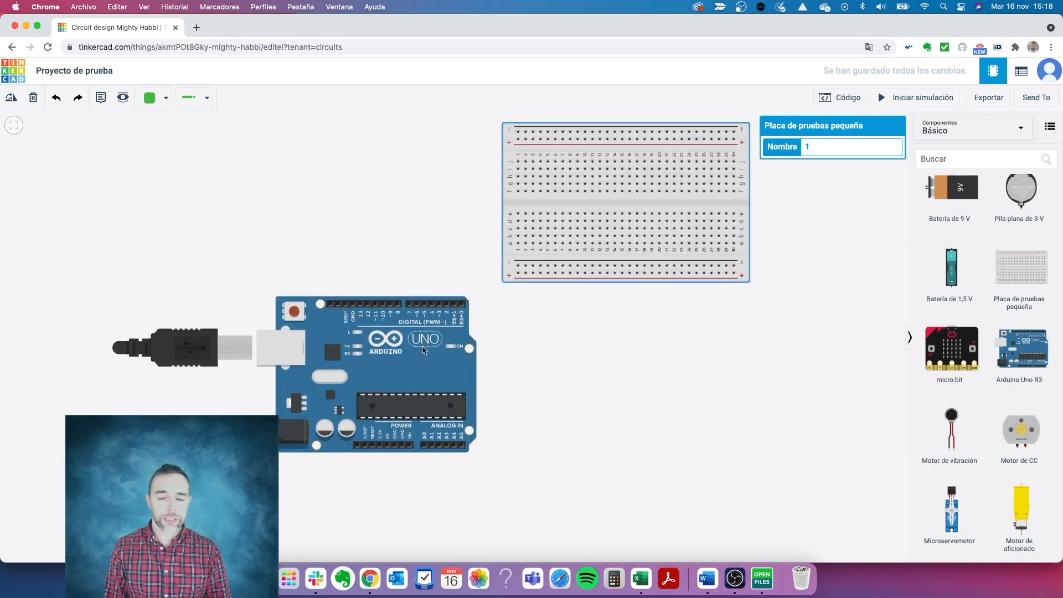
{"action": "left_click_drag", "start_coordinate": [424, 350], "coordinate": [414, 362]}
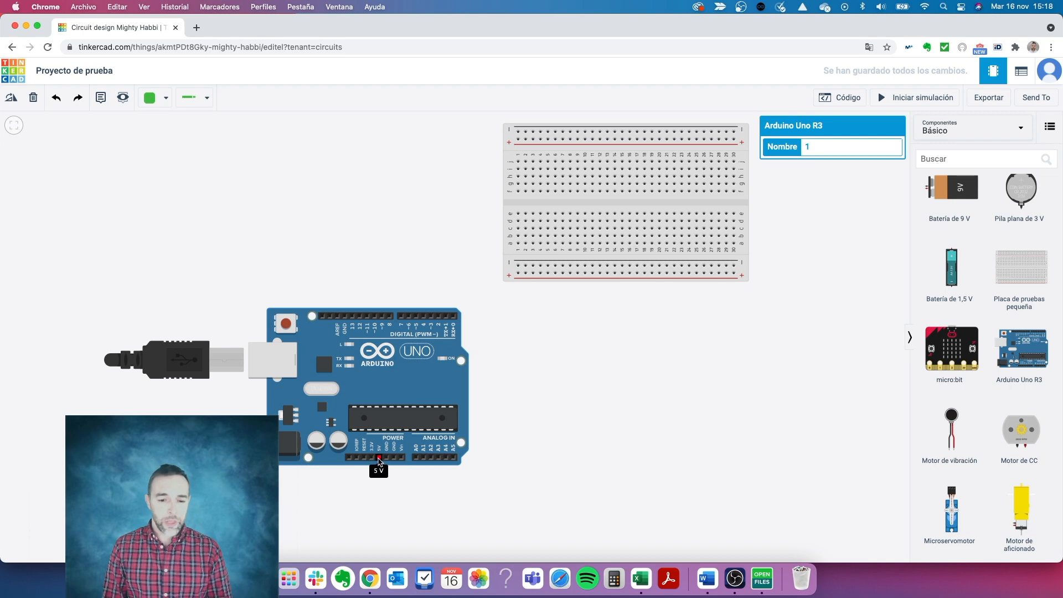
Wire the Arduino's 5V pin to the first hole of the breadboard's lower positive rail, routing it below and around the board's right side.
{"action": "left_click", "coordinate": [378, 458]}
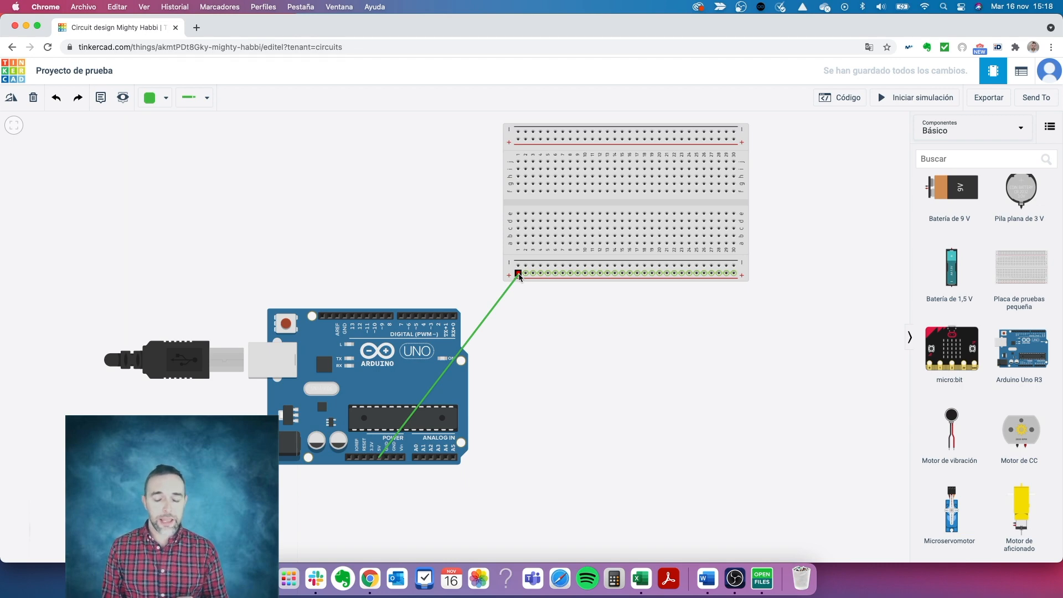
{"action": "left_click", "coordinate": [378, 495]}
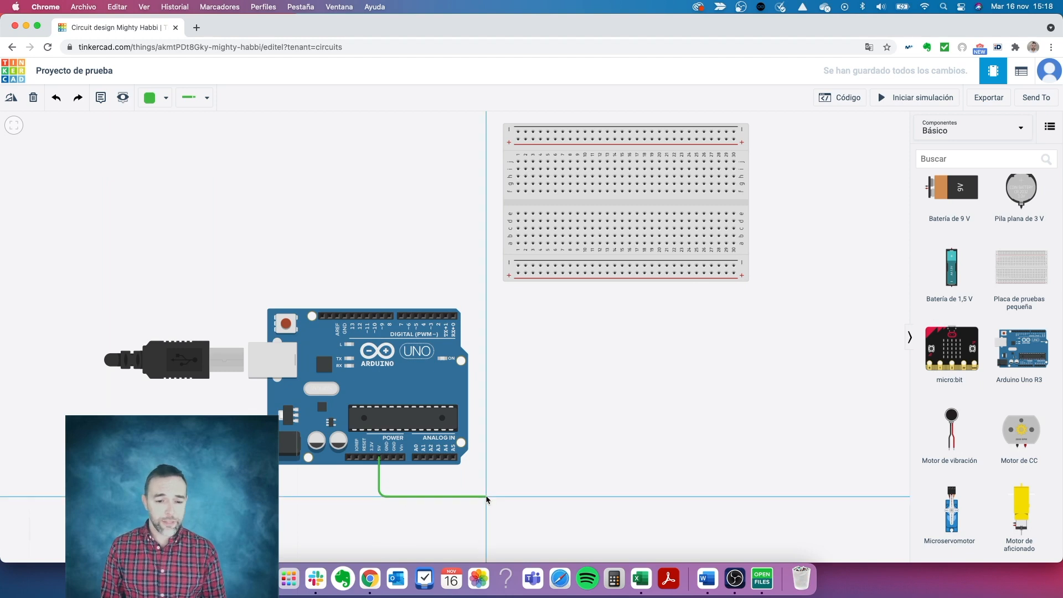
{"action": "left_click", "coordinate": [486, 494]}
{"action": "left_click", "coordinate": [479, 272]}
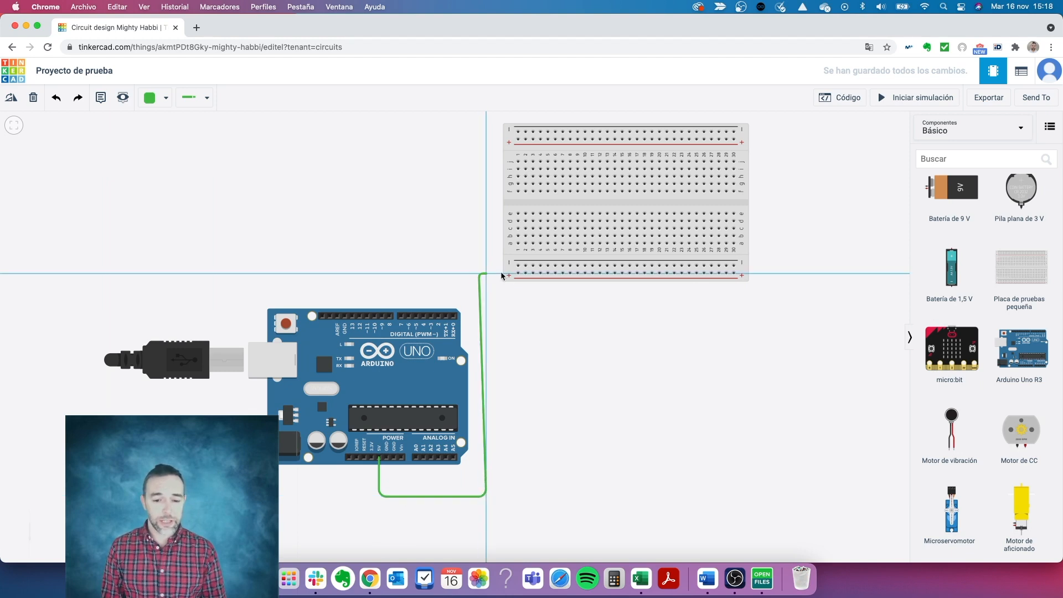
{"action": "left_click", "coordinate": [518, 272]}
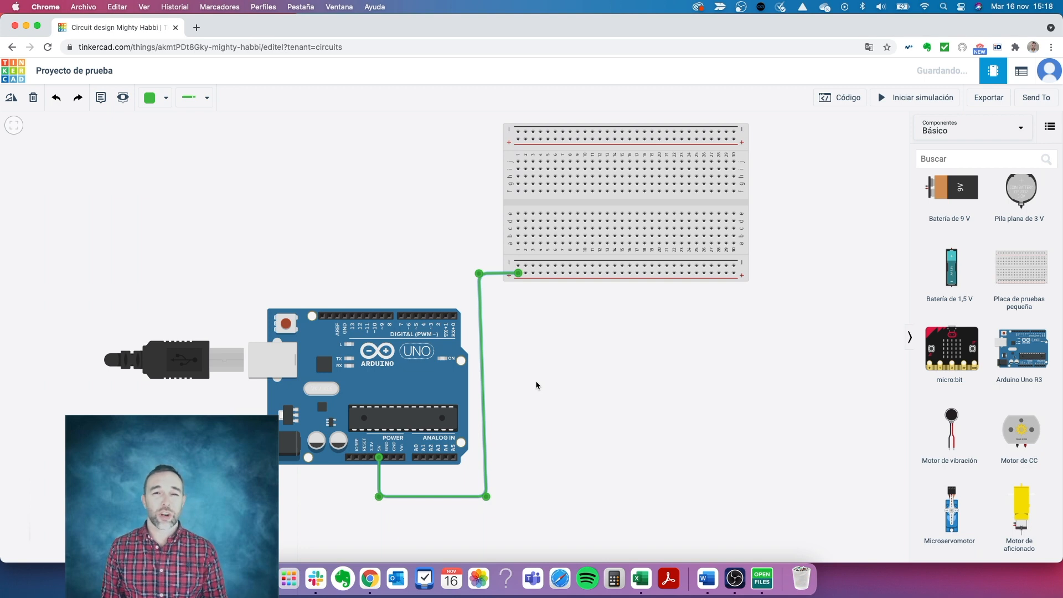
Move the breadboard slightly right and shift the 5V wire's upper bend right to straighten its vertical segment.
{"action": "left_click_drag", "start_coordinate": [612, 209], "coordinate": [634, 203]}
{"action": "left_click", "coordinate": [480, 274]}
{"action": "left_click_drag", "start_coordinate": [480, 275], "coordinate": [484, 275]}
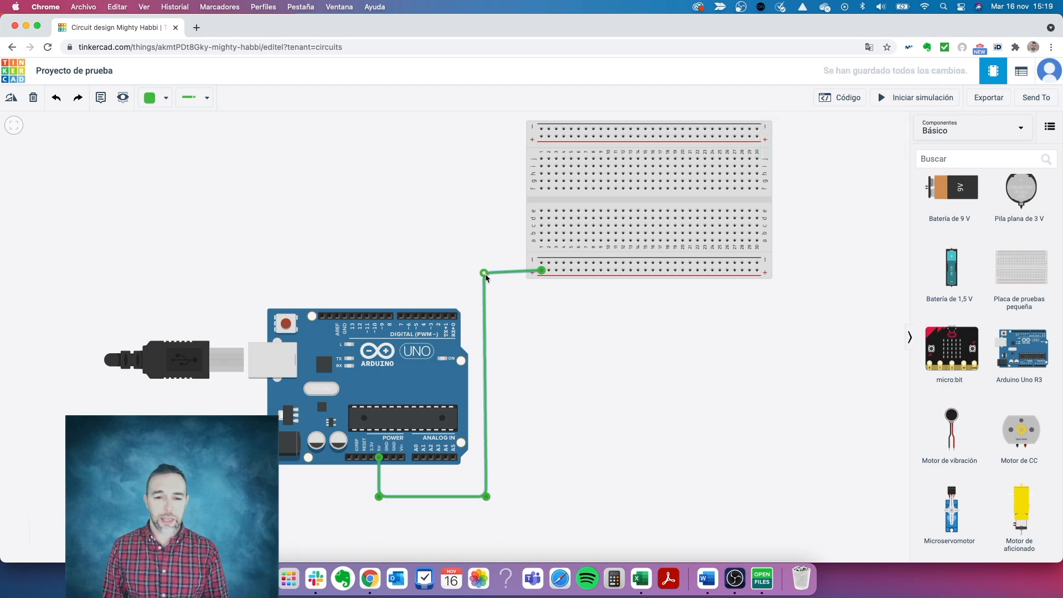
Recolour the 5V wire to red (Rojo) and level its upper bend with the breadboard's positive rail hole.
{"action": "left_click_drag", "start_coordinate": [486, 277], "coordinate": [486, 277]}
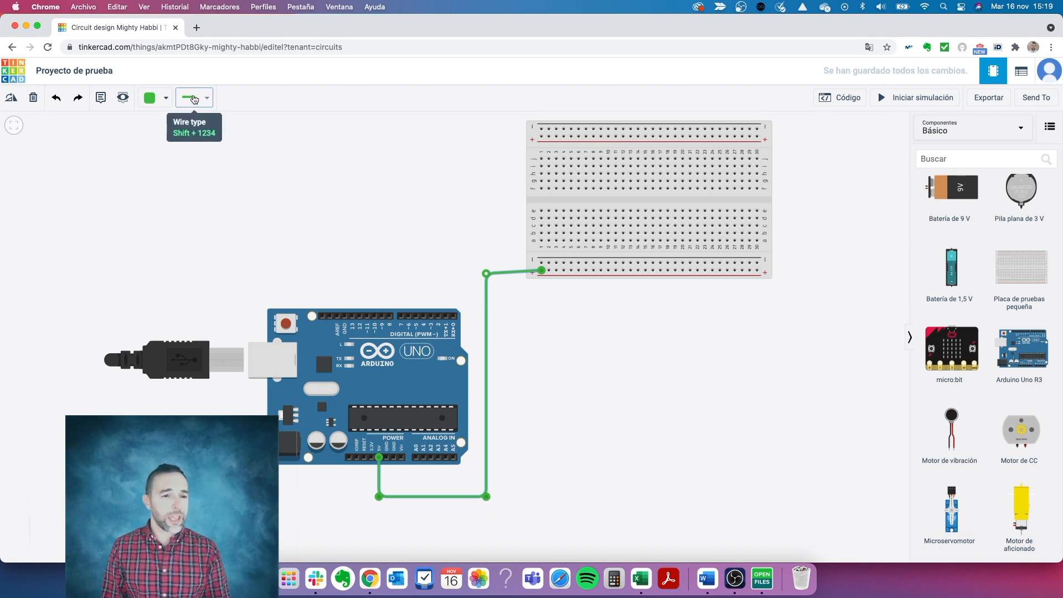
{"action": "left_click", "coordinate": [193, 99]}
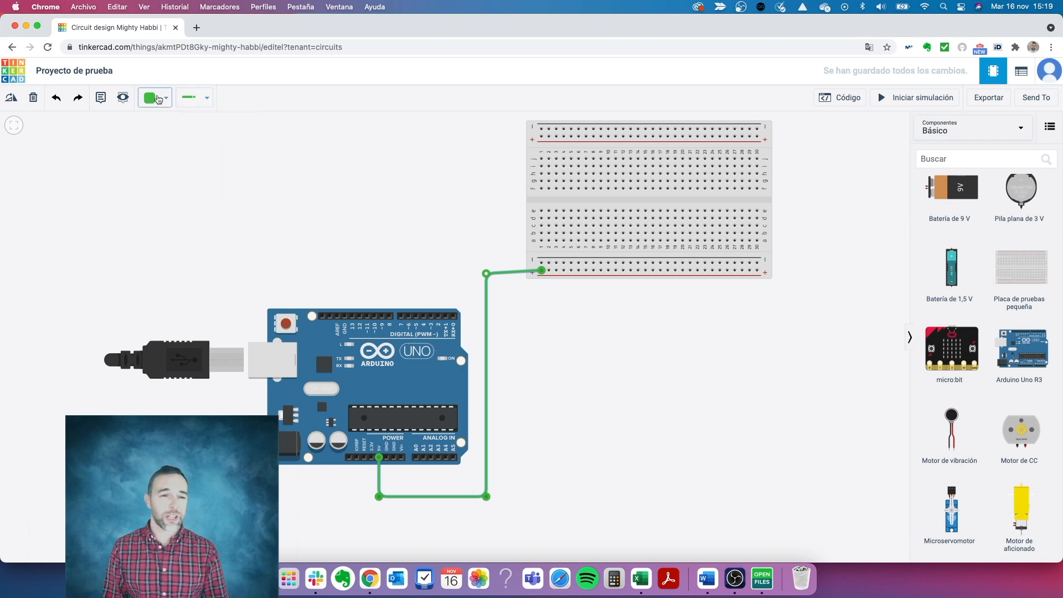
{"action": "left_click", "coordinate": [157, 99]}
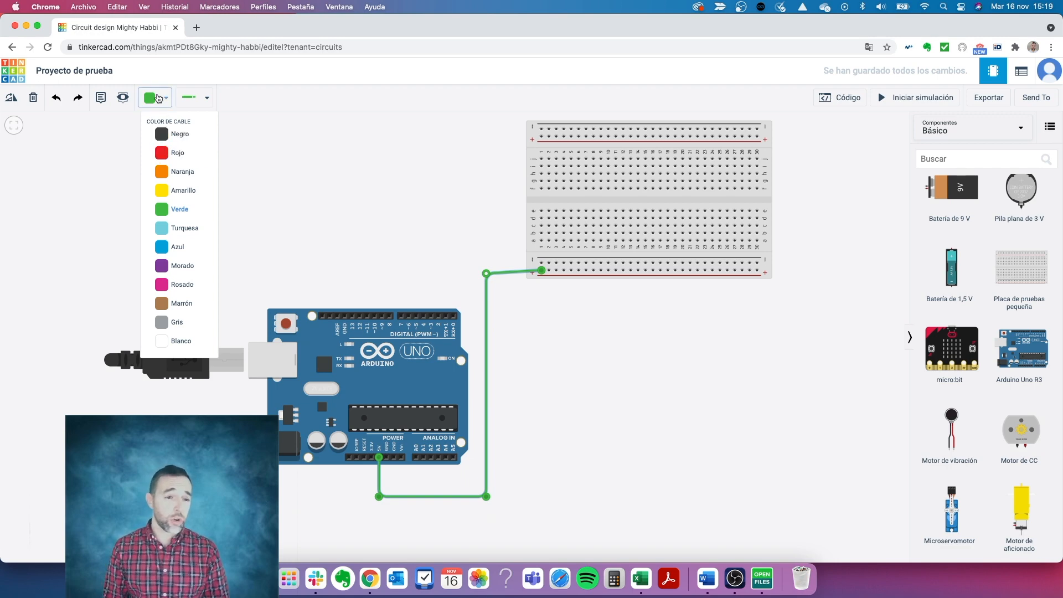
{"action": "left_click", "coordinate": [157, 98]}
{"action": "left_click", "coordinate": [157, 99]}
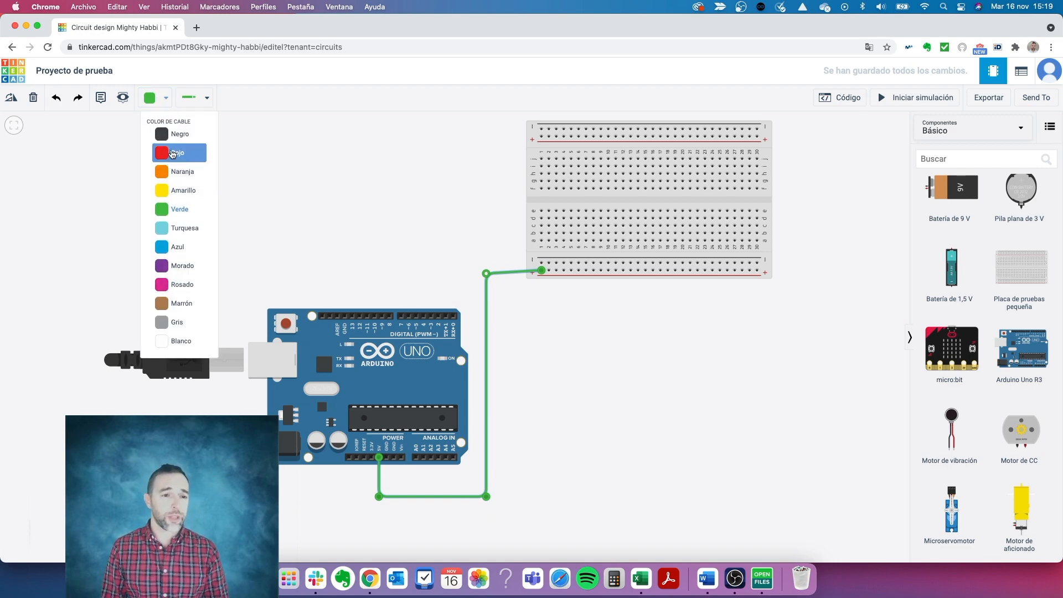
{"action": "left_click", "coordinate": [170, 161]}
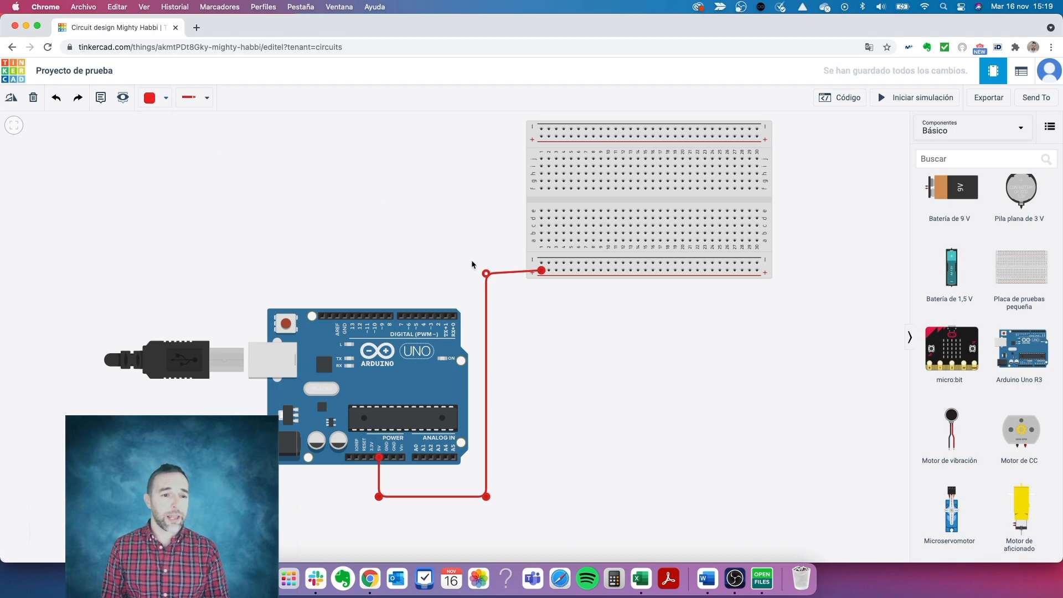
{"action": "left_click_drag", "start_coordinate": [486, 274], "coordinate": [486, 272]}
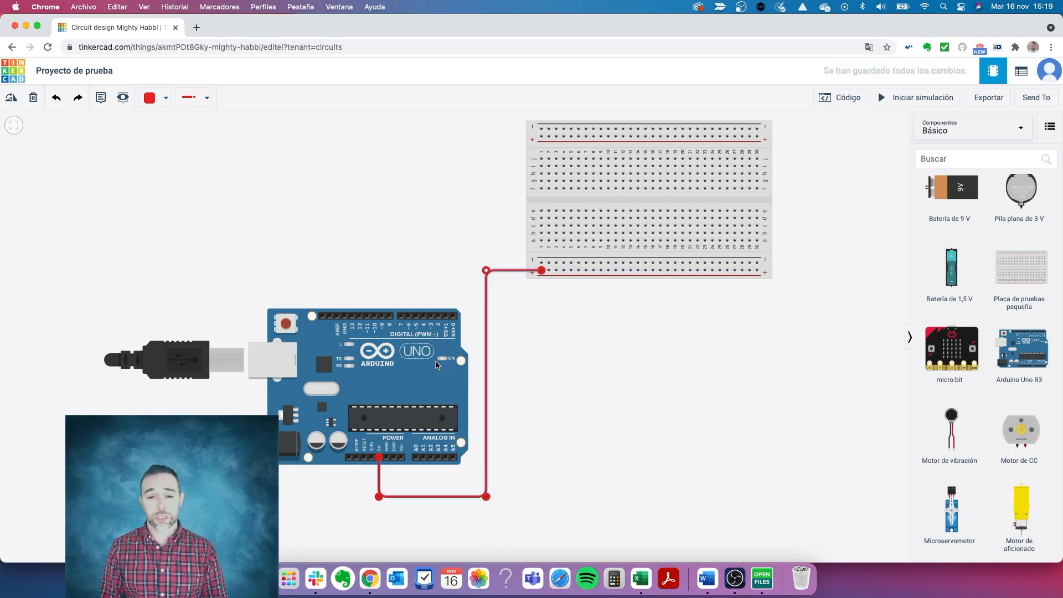
Wire the Arduino's first lower GND pin to the breadboard's lower negative rail, running inside the red wire, and colour it black.
{"action": "left_click", "coordinate": [386, 457]}
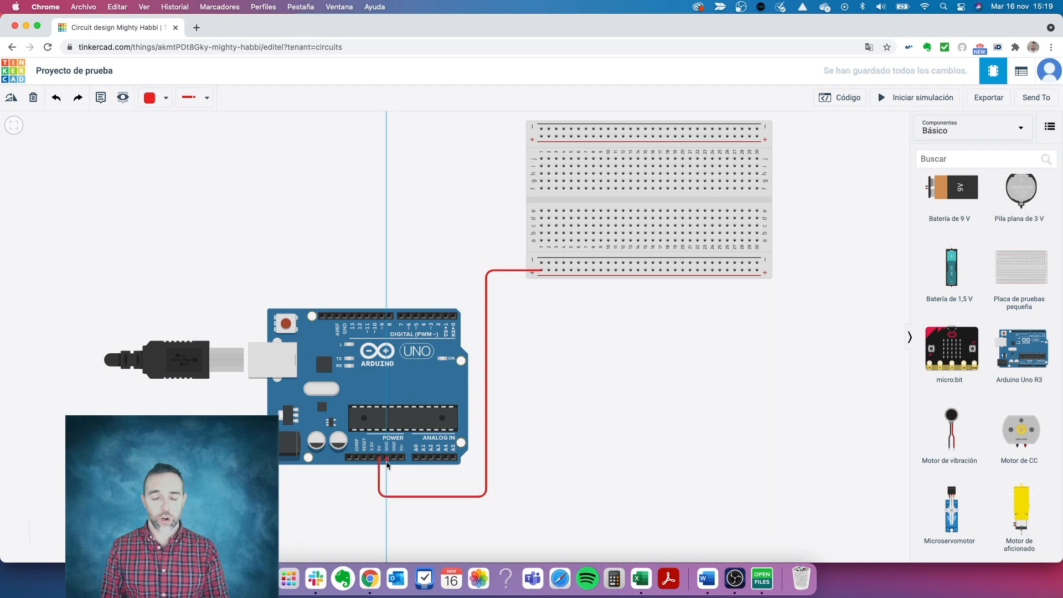
{"action": "left_click", "coordinate": [386, 485]}
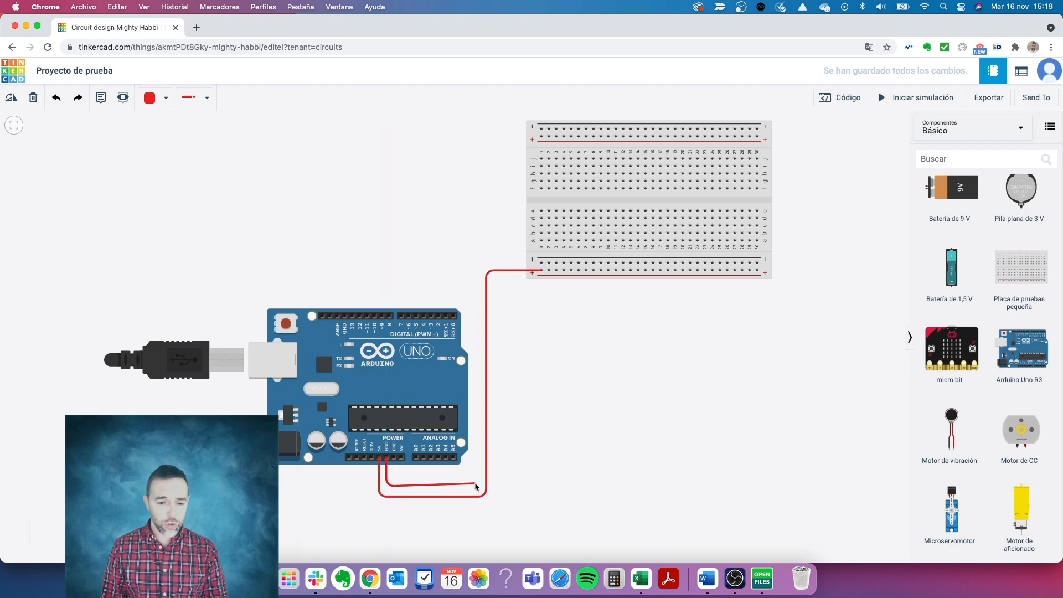
{"action": "left_click", "coordinate": [475, 483]}
{"action": "left_click", "coordinate": [475, 262]}
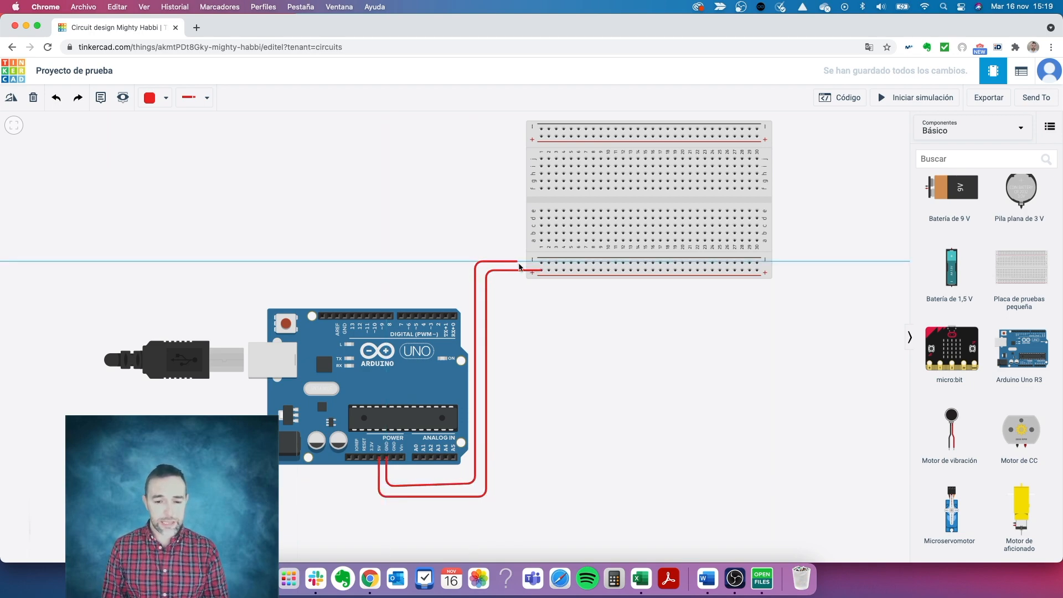
{"action": "left_click", "coordinate": [542, 263]}
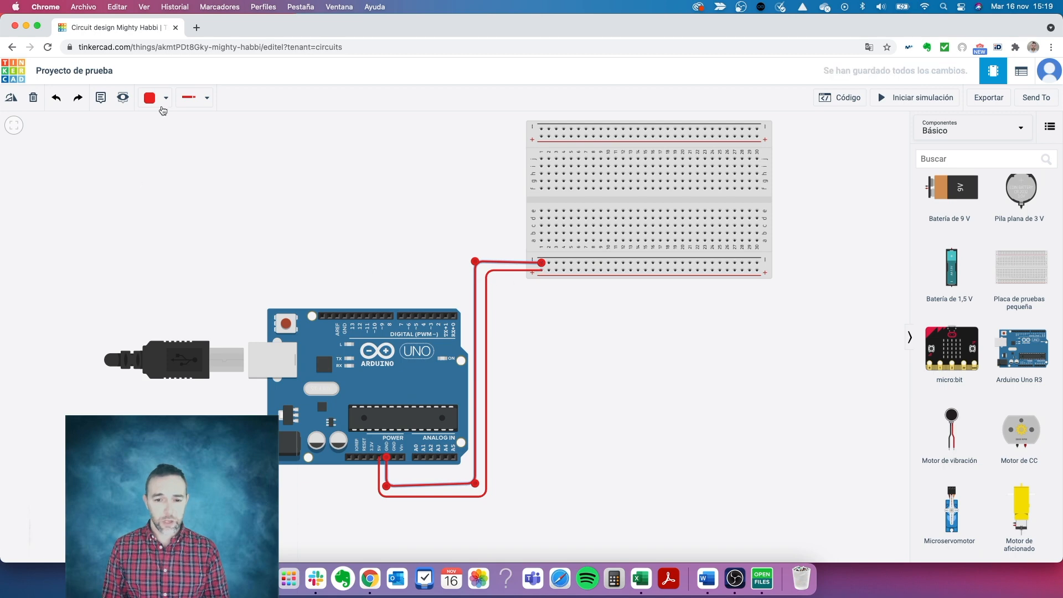
{"action": "left_click", "coordinate": [148, 98]}
{"action": "left_click", "coordinate": [327, 224]}
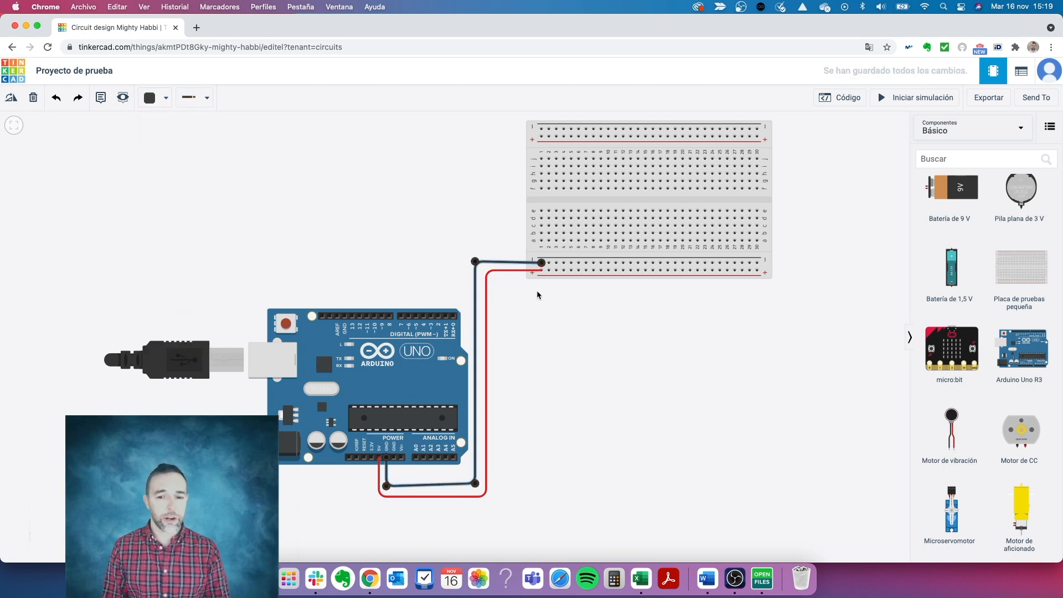
Place a red LED in the empty workspace between the Arduino and the breadboard's left side.
{"action": "scroll", "coordinate": [1027, 314], "scroll_direction": "up", "scroll_amount": 3}
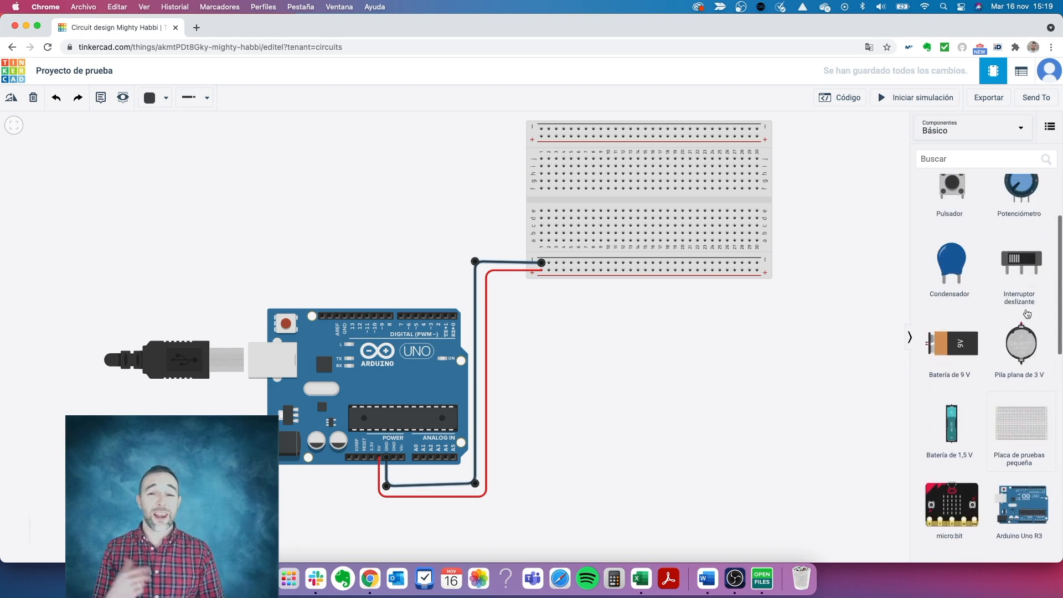
{"action": "scroll", "coordinate": [1026, 314], "scroll_direction": "up", "scroll_amount": 2}
{"action": "left_click_drag", "start_coordinate": [1019, 216], "coordinate": [373, 160]}
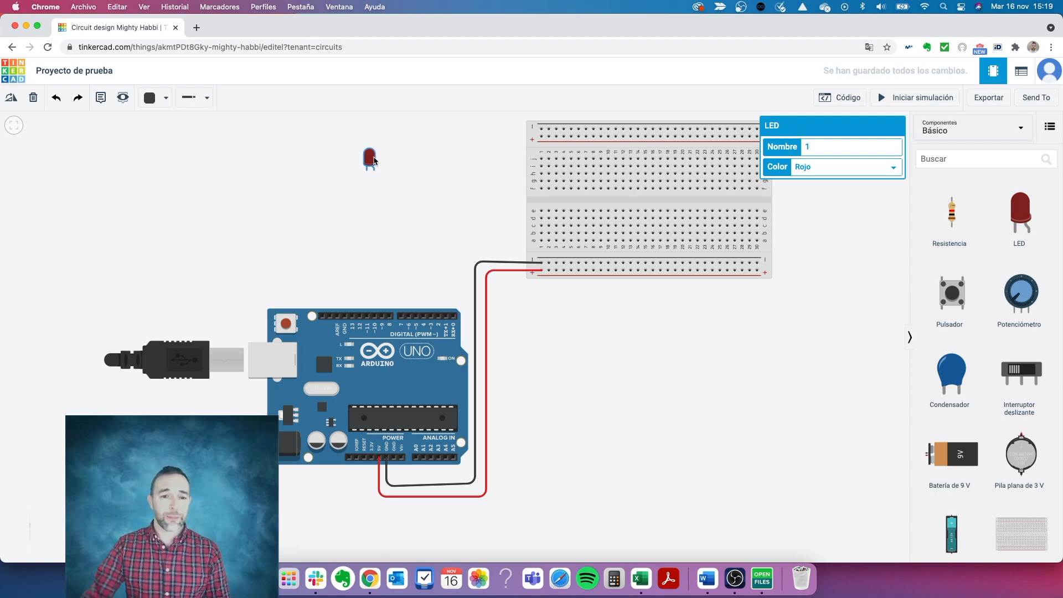
{"action": "left_click_drag", "start_coordinate": [371, 166], "coordinate": [396, 171]}
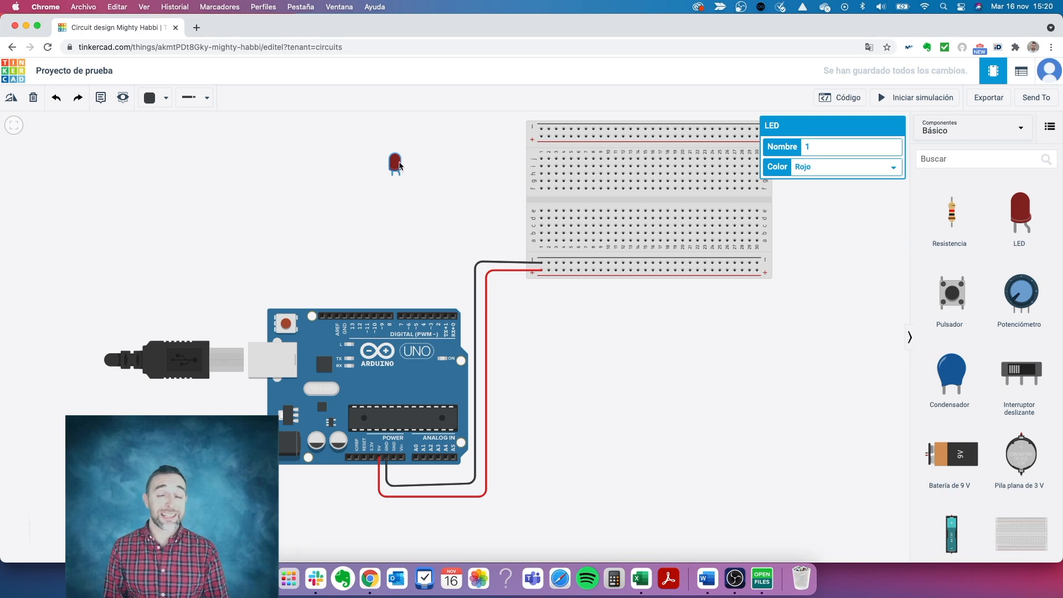
{"action": "left_click_drag", "start_coordinate": [395, 166], "coordinate": [524, 195]}
{"action": "key", "text": "super+z"}
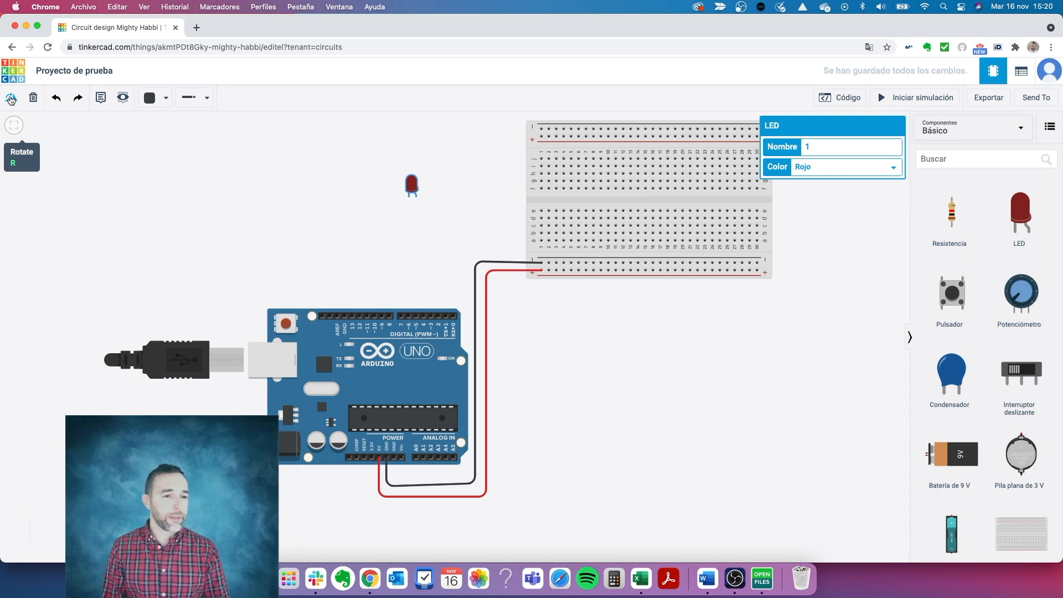
Rotate the LED 180 degrees and insert its legs into row e, columns 3 and 4 of the breadboard.
{"action": "left_click", "coordinate": [11, 99]}
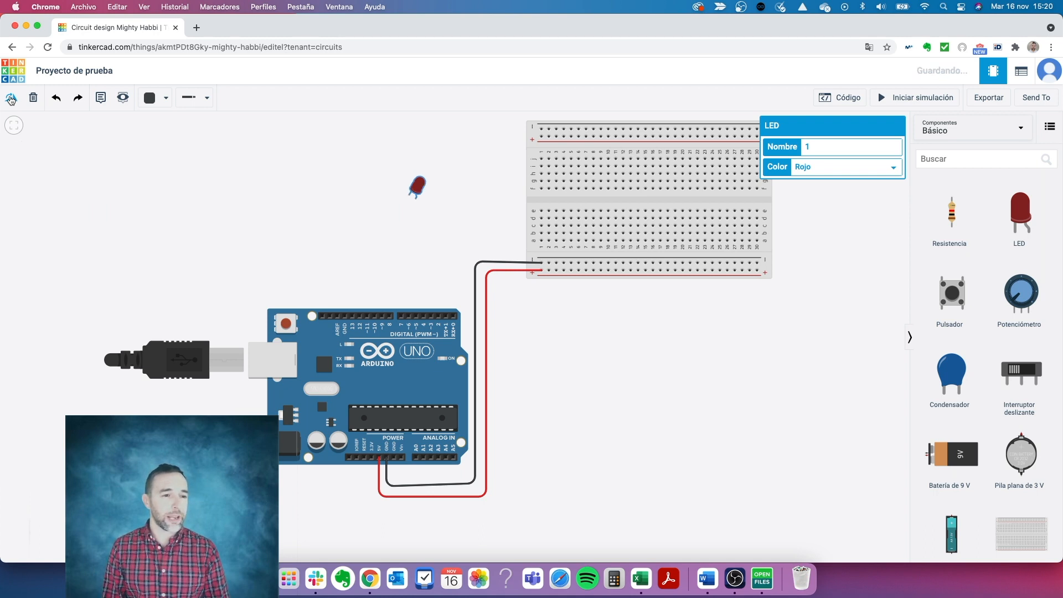
{"action": "left_click", "coordinate": [11, 99]}
{"action": "left_click", "coordinate": [10, 99]}
{"action": "left_click", "coordinate": [11, 99]}
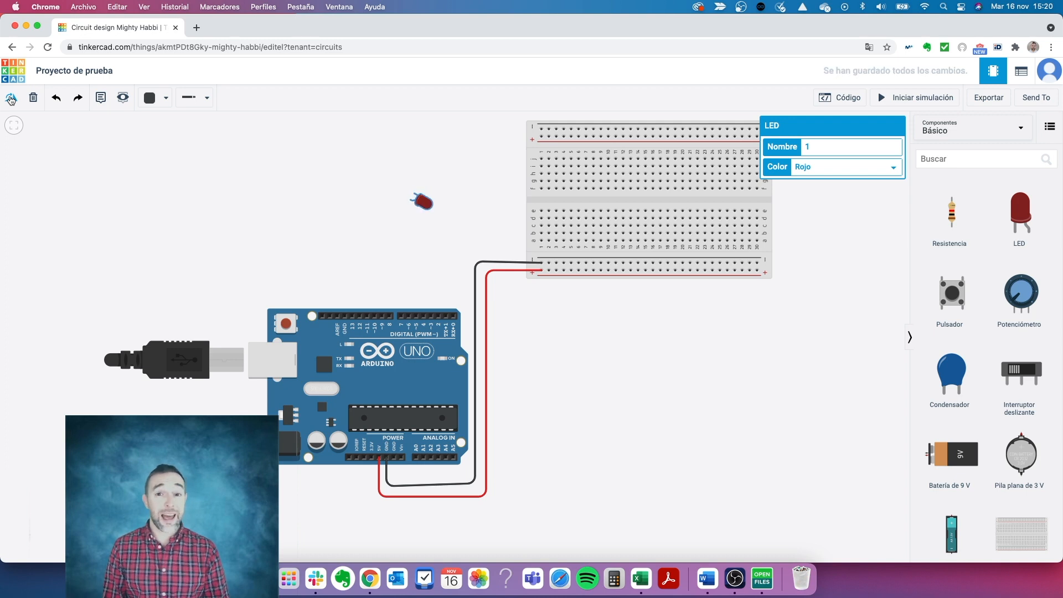
{"action": "left_click", "coordinate": [11, 99]}
{"action": "left_click", "coordinate": [11, 99]}
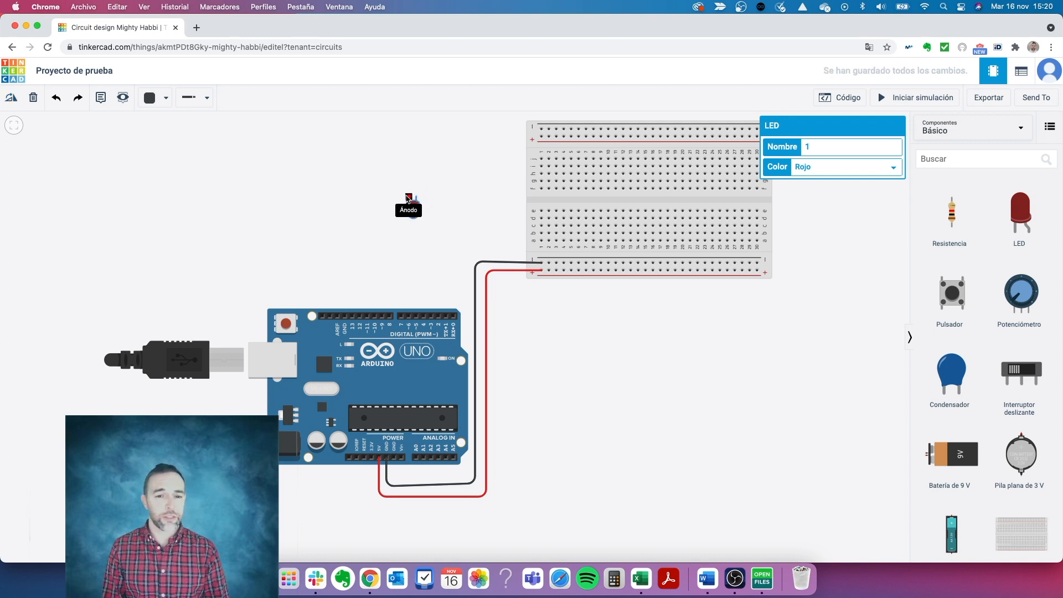
{"action": "left_click_drag", "start_coordinate": [414, 205], "coordinate": [561, 223]}
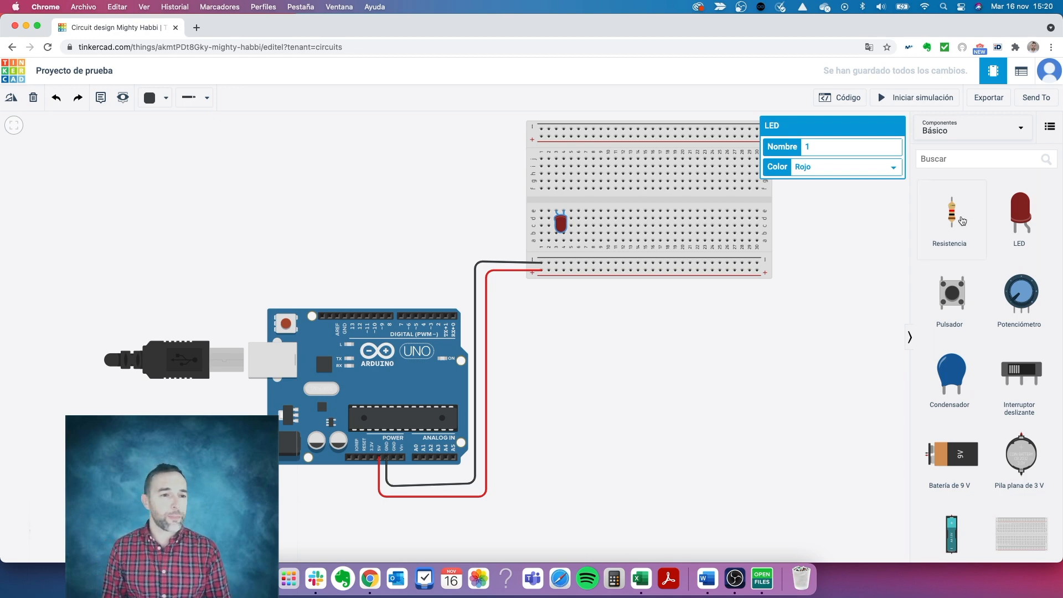
Place a resistor from column 3 below the LED to the lower positive rail and set its resistance to 330 Ω.
{"action": "left_click_drag", "start_coordinate": [953, 218], "coordinate": [558, 262]}
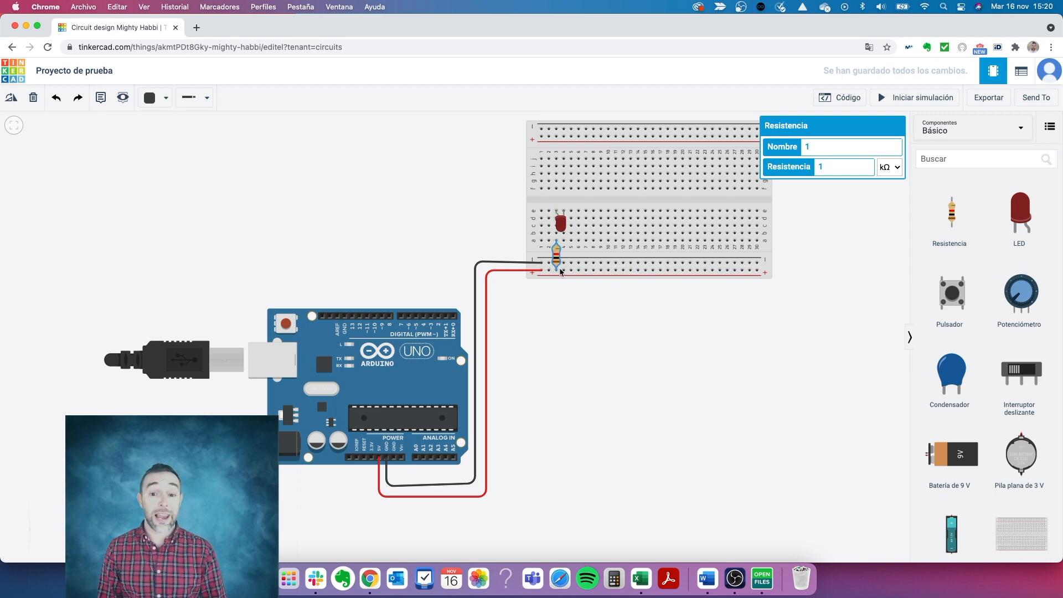
{"action": "double_click", "coordinate": [833, 168]}
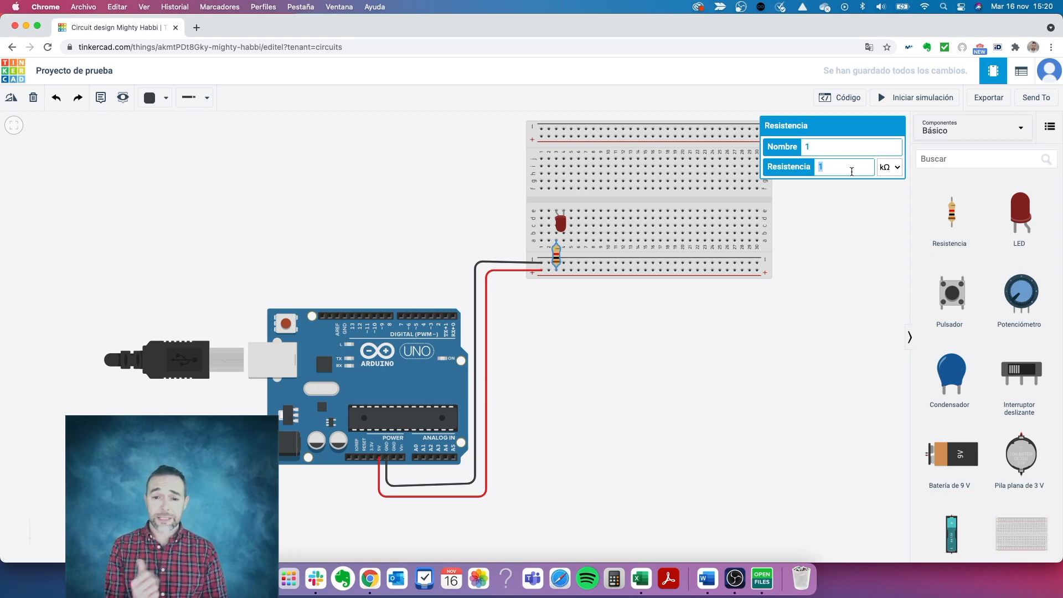
{"action": "type", "text": "330"}
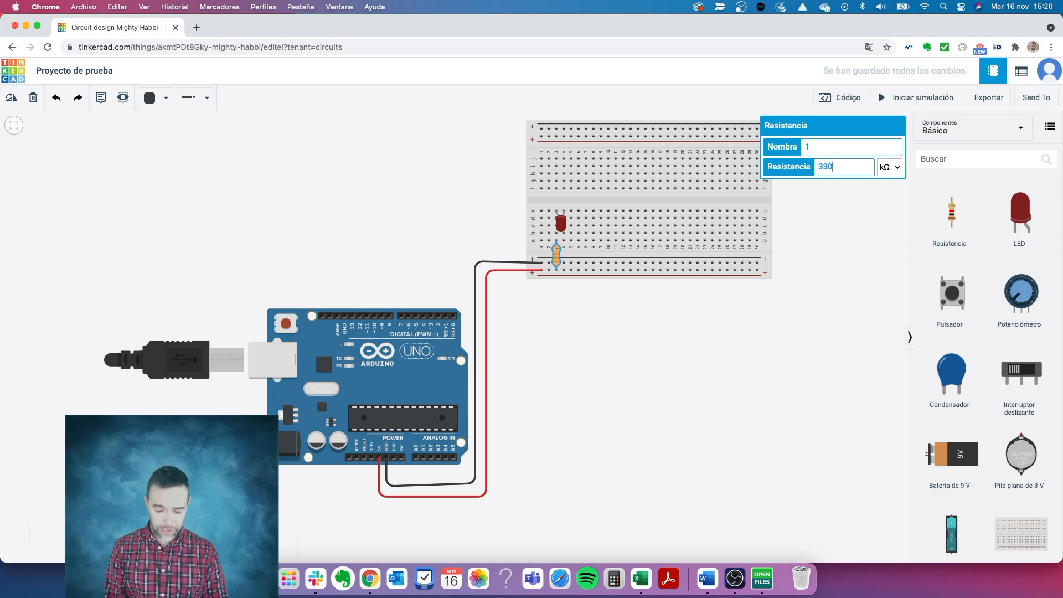
{"action": "left_click", "coordinate": [896, 169]}
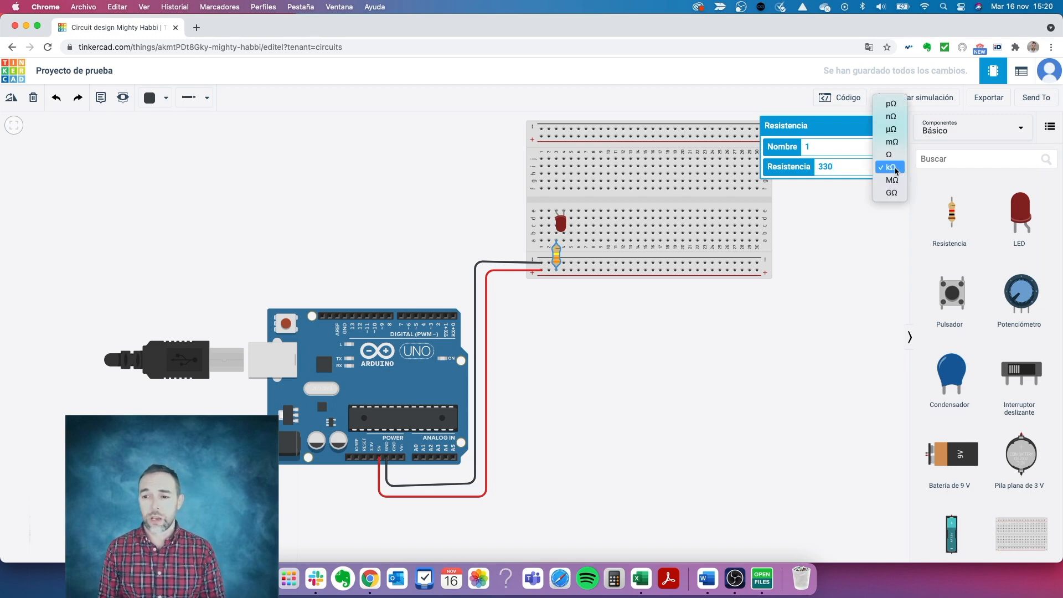
{"action": "left_click", "coordinate": [889, 155]}
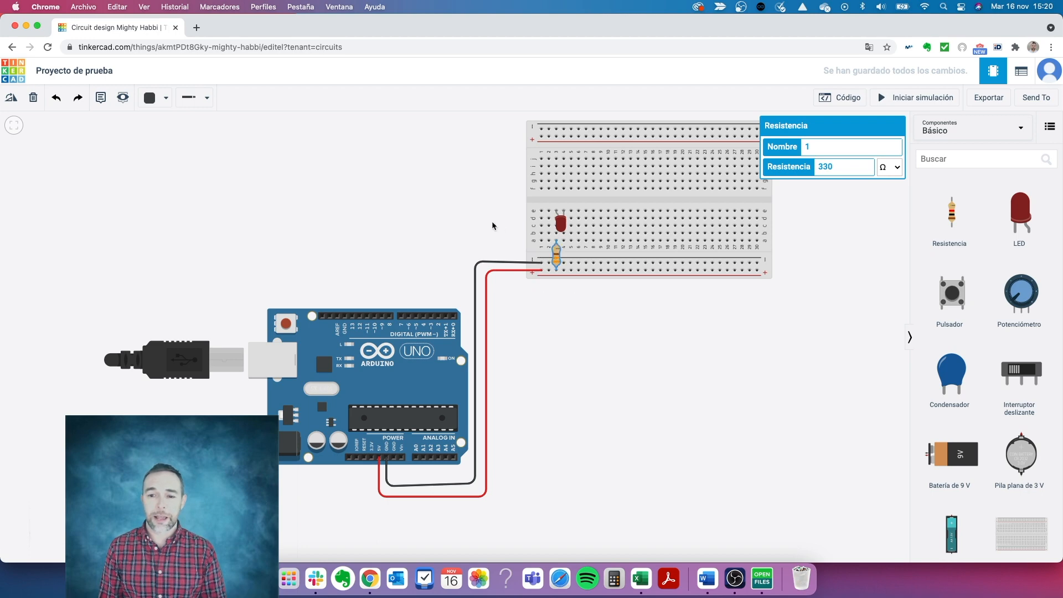
Wire row a of column 4 on the breadboard to the lower negative rail in black.
{"action": "left_click", "coordinate": [570, 241]}
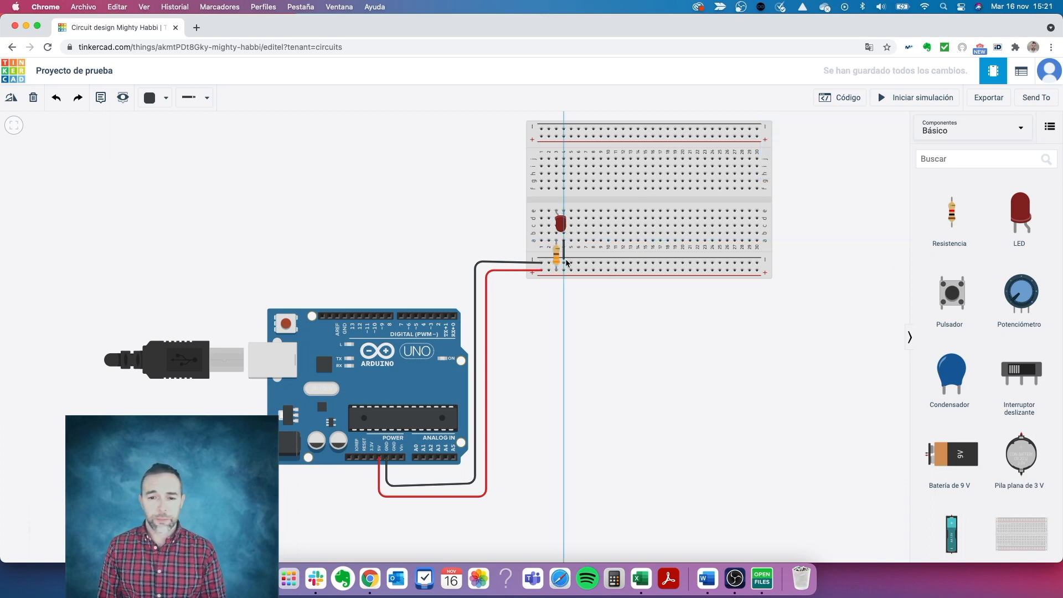
{"action": "left_click", "coordinate": [564, 264]}
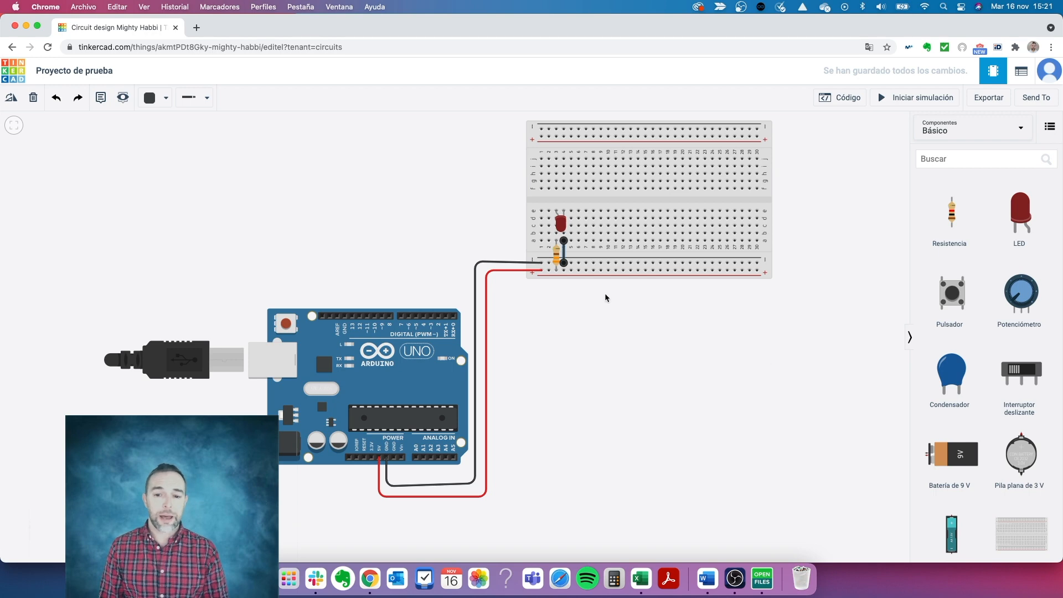
{"action": "scroll", "coordinate": [818, 230], "scroll_direction": "up", "scroll_amount": 1}
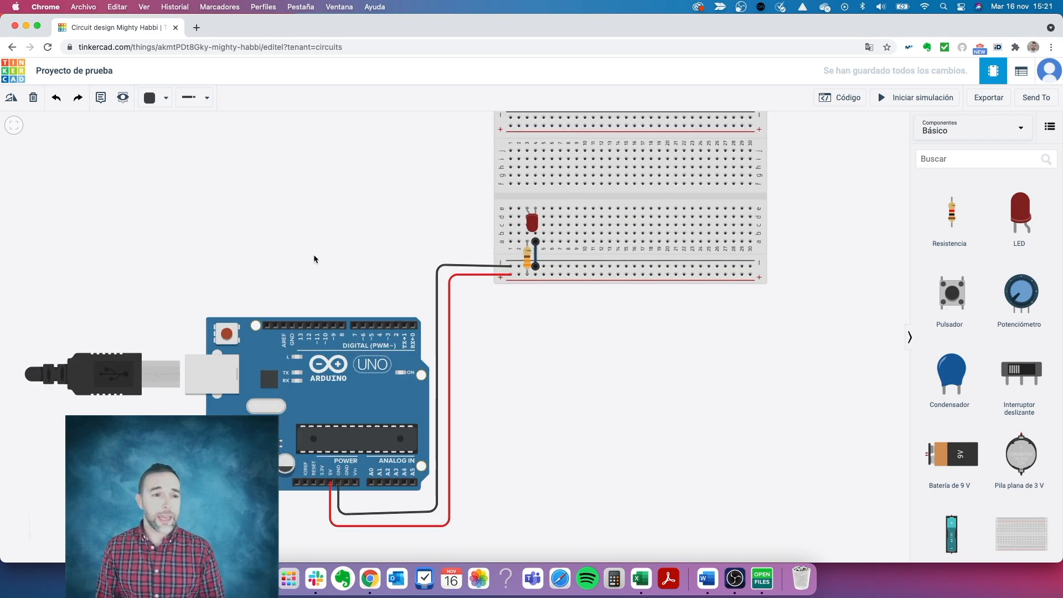
{"action": "scroll", "coordinate": [310, 240], "scroll_direction": "down", "scroll_amount": 4}
{"action": "left_click_drag", "start_coordinate": [287, 225], "coordinate": [420, 228]}
{"action": "scroll", "coordinate": [421, 228], "scroll_direction": "up", "scroll_amount": 5}
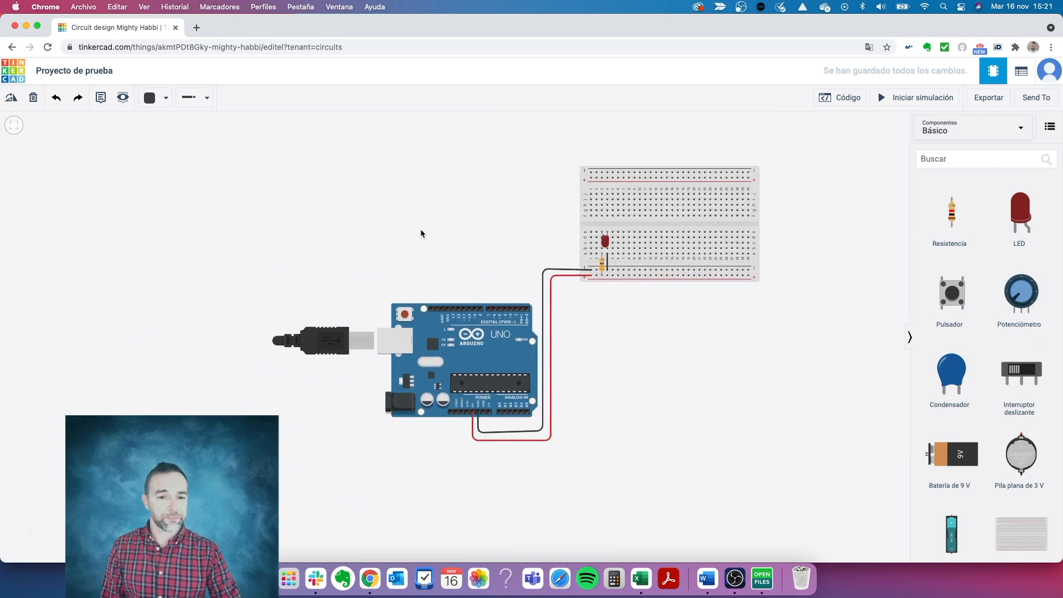
{"action": "left_click_drag", "start_coordinate": [425, 235], "coordinate": [372, 230]}
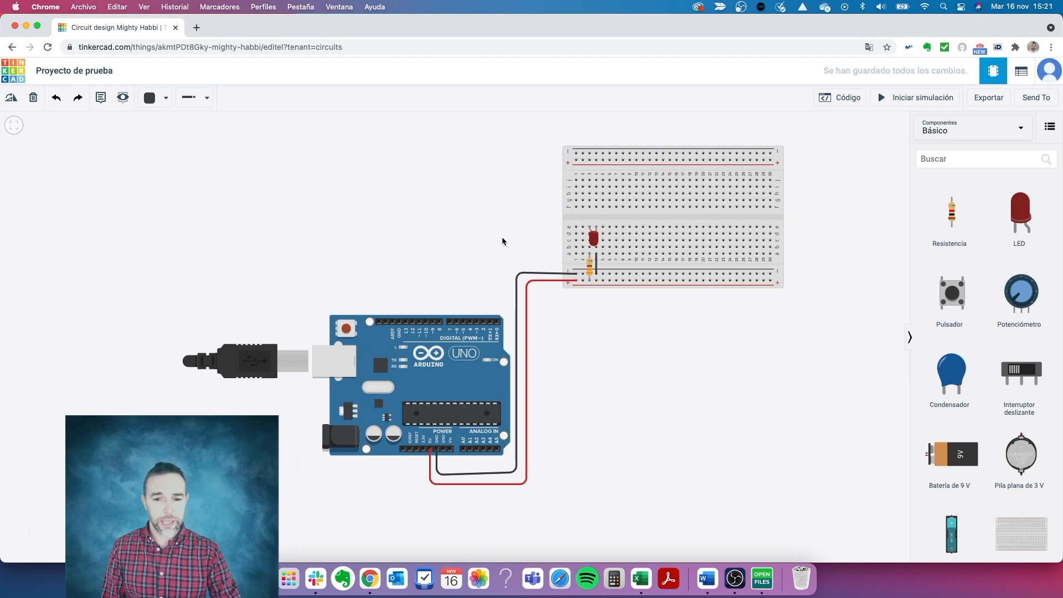
{"action": "left_click_drag", "start_coordinate": [485, 232], "coordinate": [413, 201]}
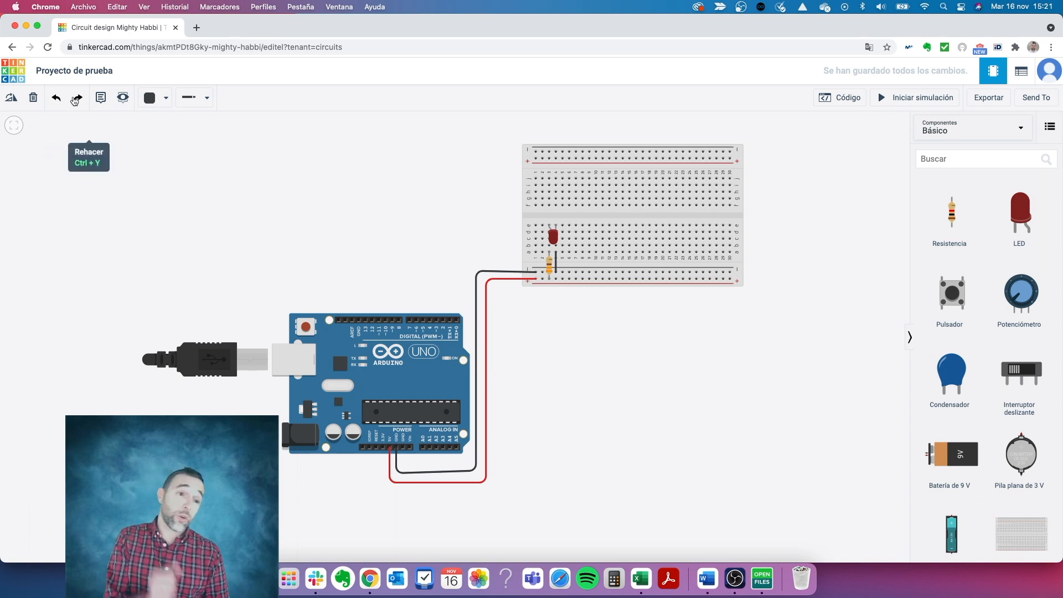
Add a note just above the Arduino board with the text "Arduino Uno Rev 3".
{"action": "left_click", "coordinate": [100, 97]}
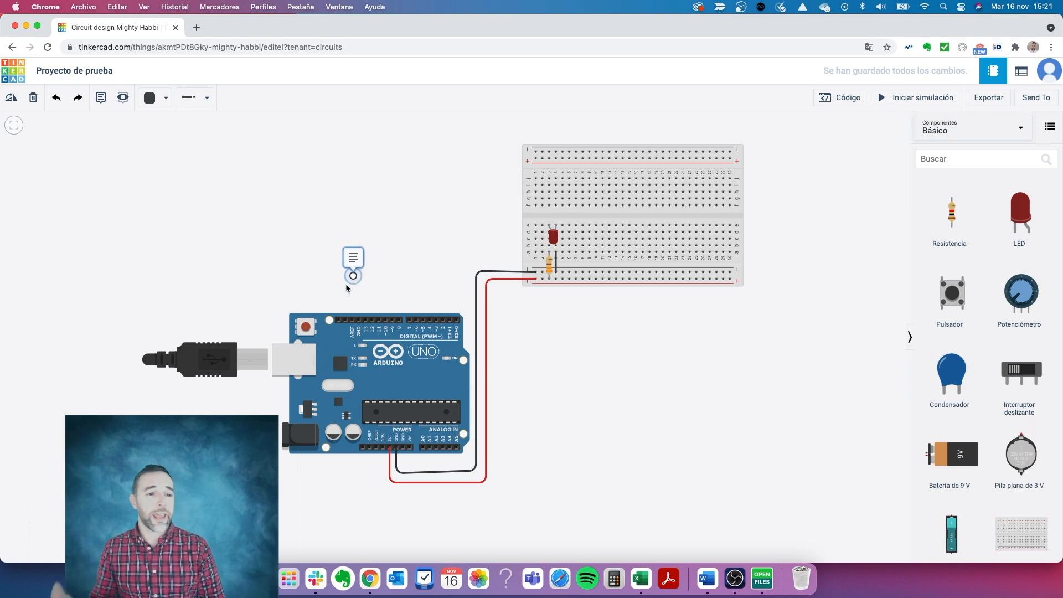
{"action": "left_click", "coordinate": [331, 285]}
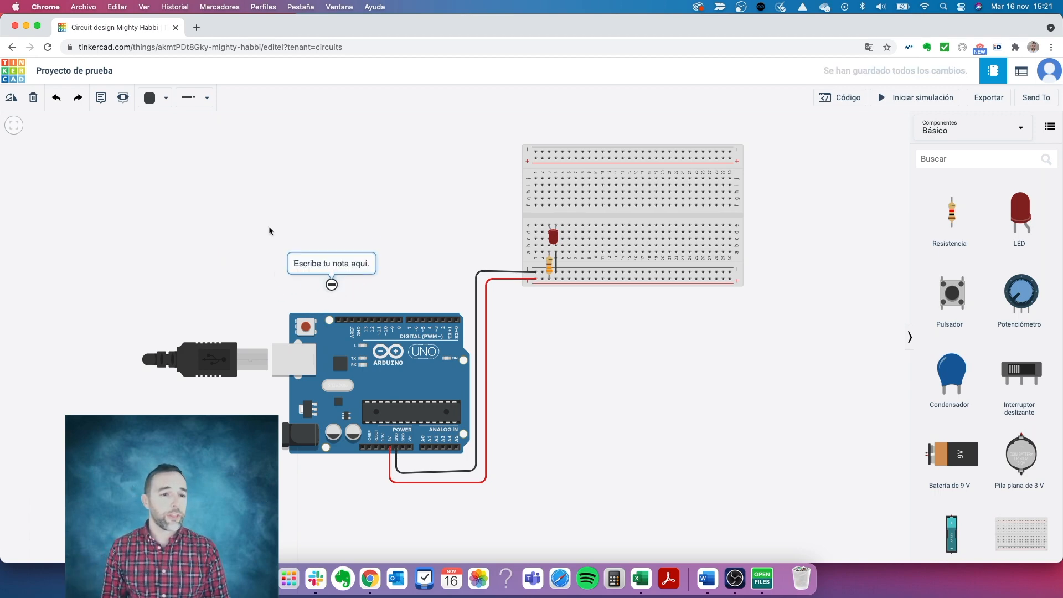
{"action": "left_click", "coordinate": [325, 262]}
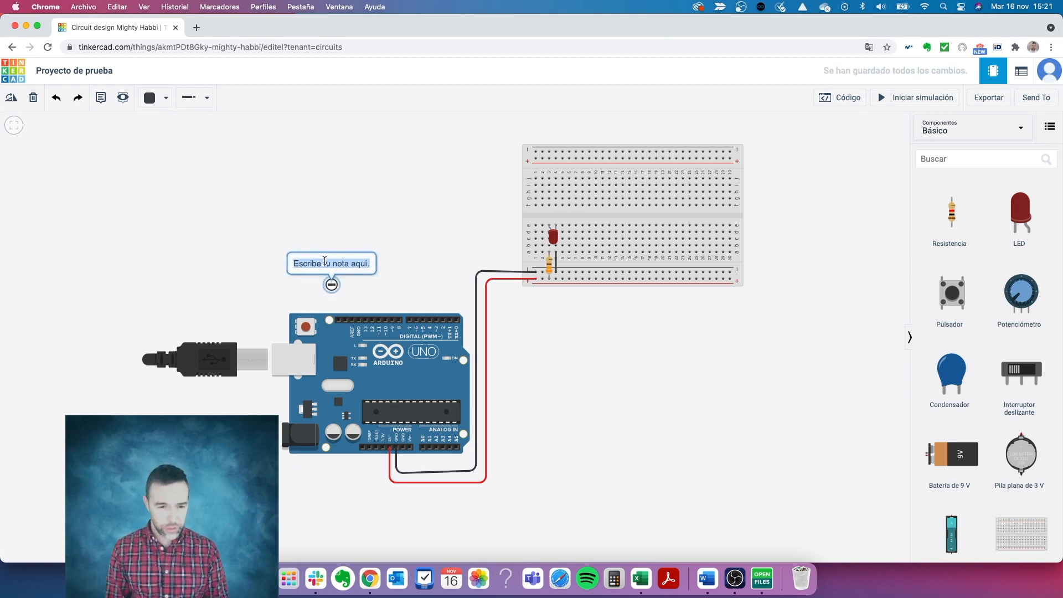
{"action": "type", "text": "Arduino "}
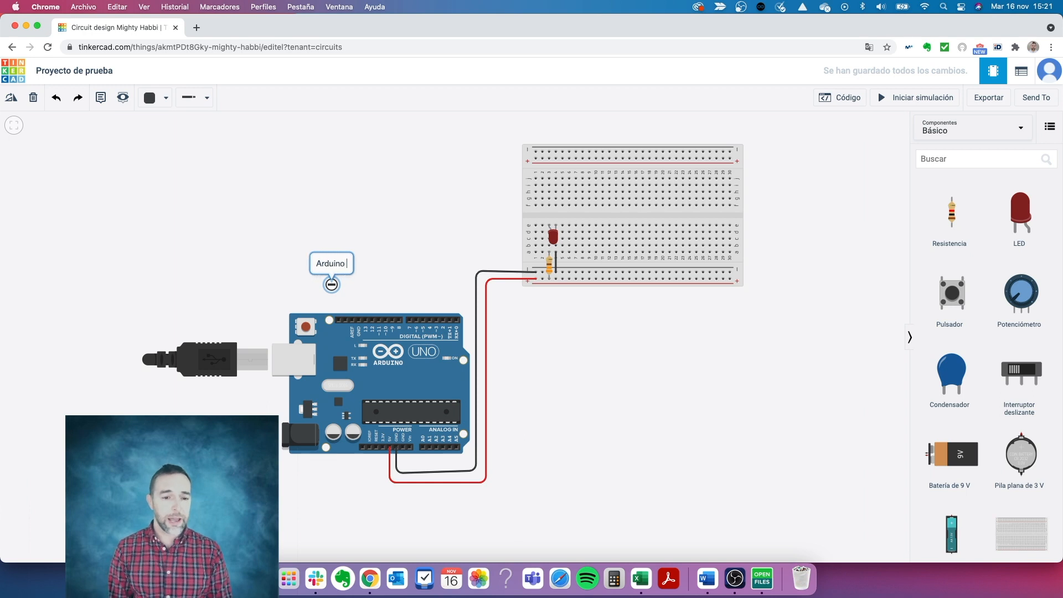
{"action": "type", "text": "Uno"}
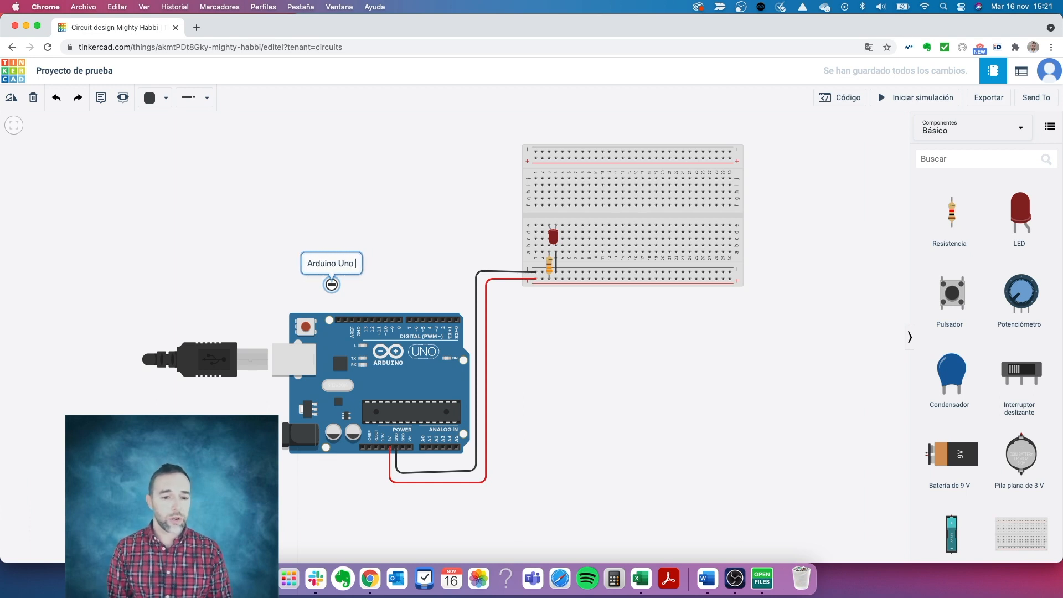
{"action": "type", "text": " Rev 3"}
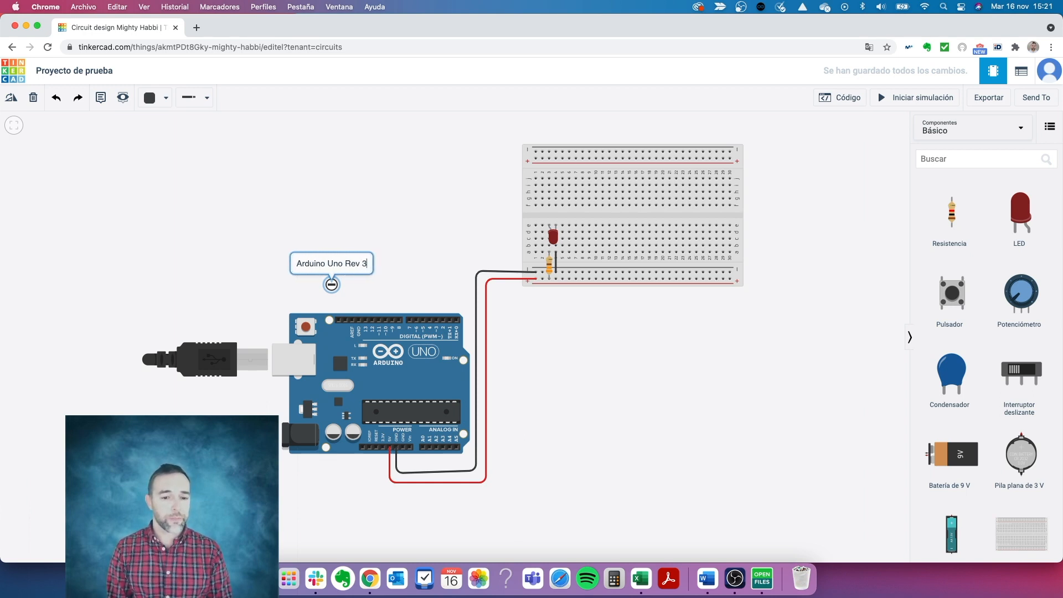
Hide the circuit's notes and show them again.
{"action": "scroll", "coordinate": [325, 264], "scroll_direction": "up", "scroll_amount": 1}
{"action": "scroll", "coordinate": [331, 268], "scroll_direction": "down", "scroll_amount": 3}
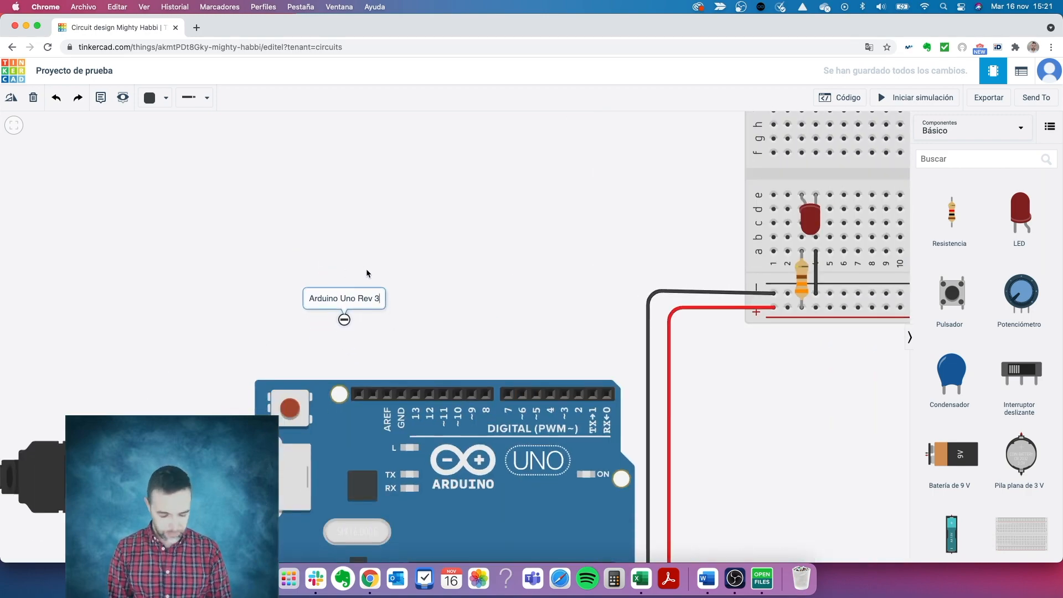
{"action": "scroll", "coordinate": [366, 269], "scroll_direction": "up", "scroll_amount": 3}
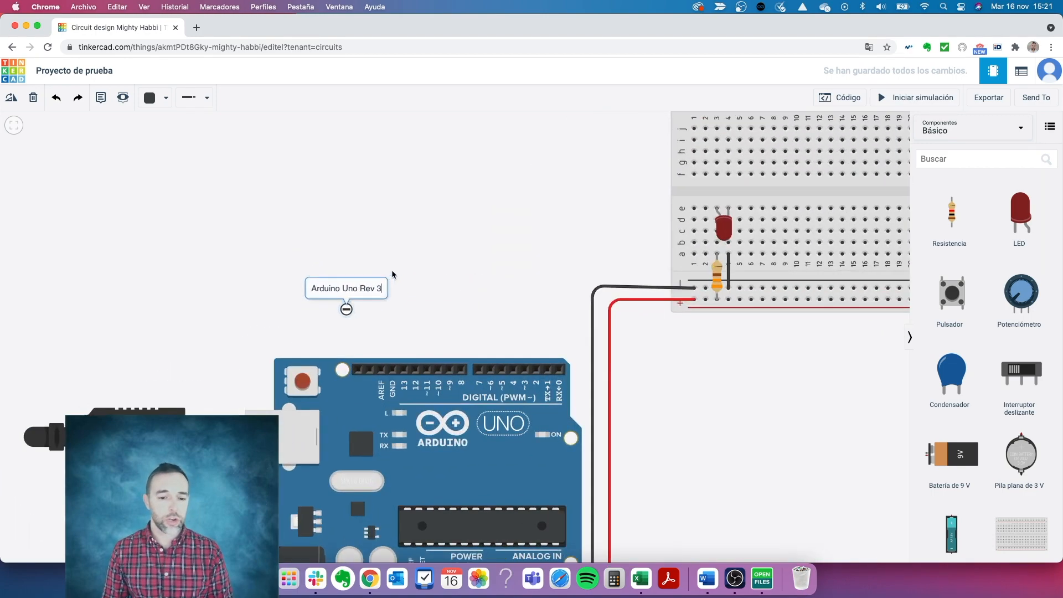
{"action": "scroll", "coordinate": [392, 271], "scroll_direction": "down", "scroll_amount": 3}
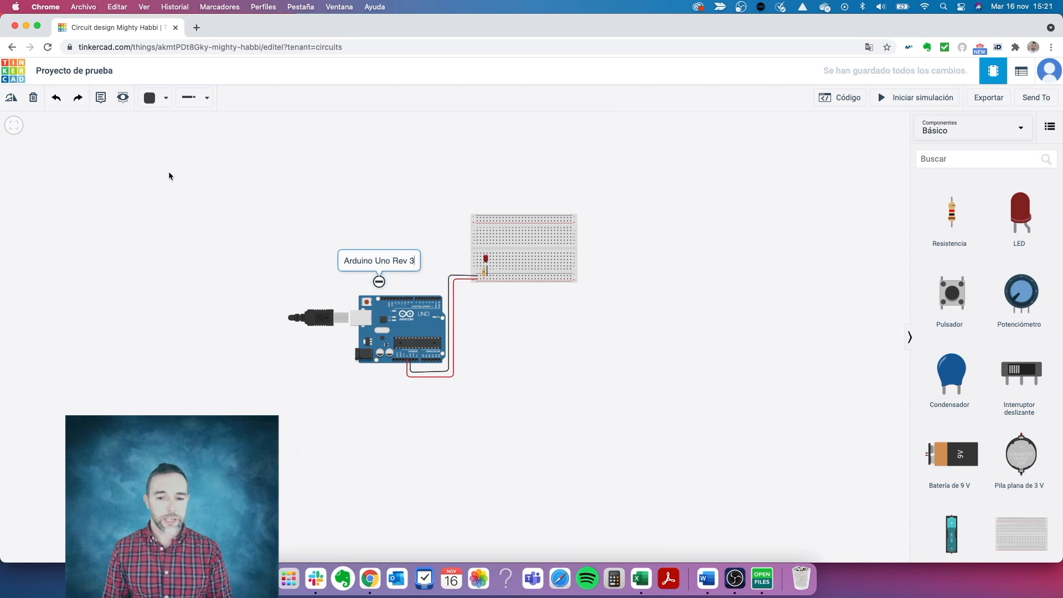
{"action": "left_click", "coordinate": [123, 98]}
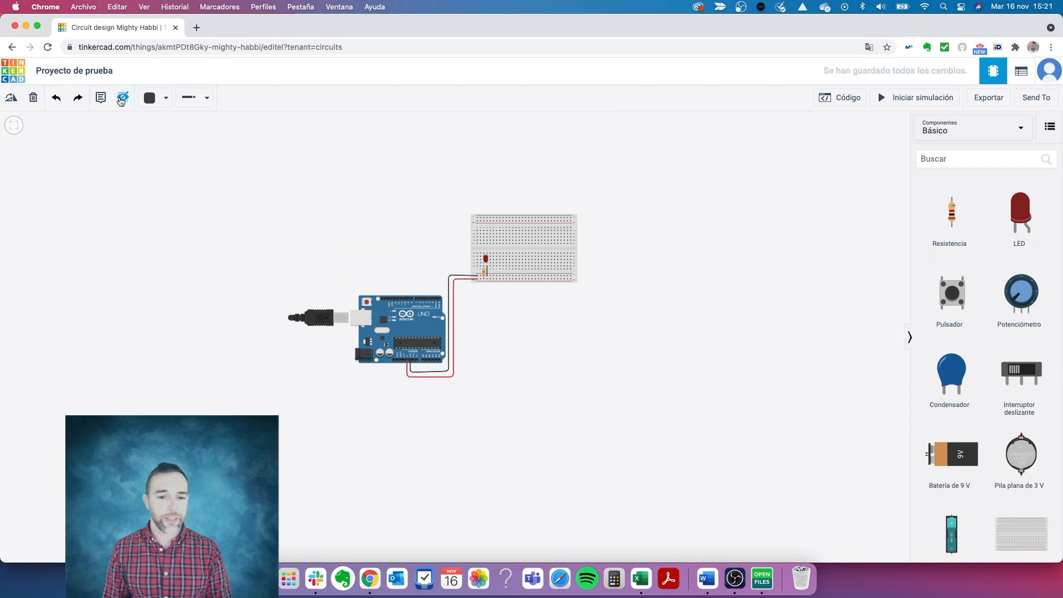
{"action": "left_click", "coordinate": [121, 98]}
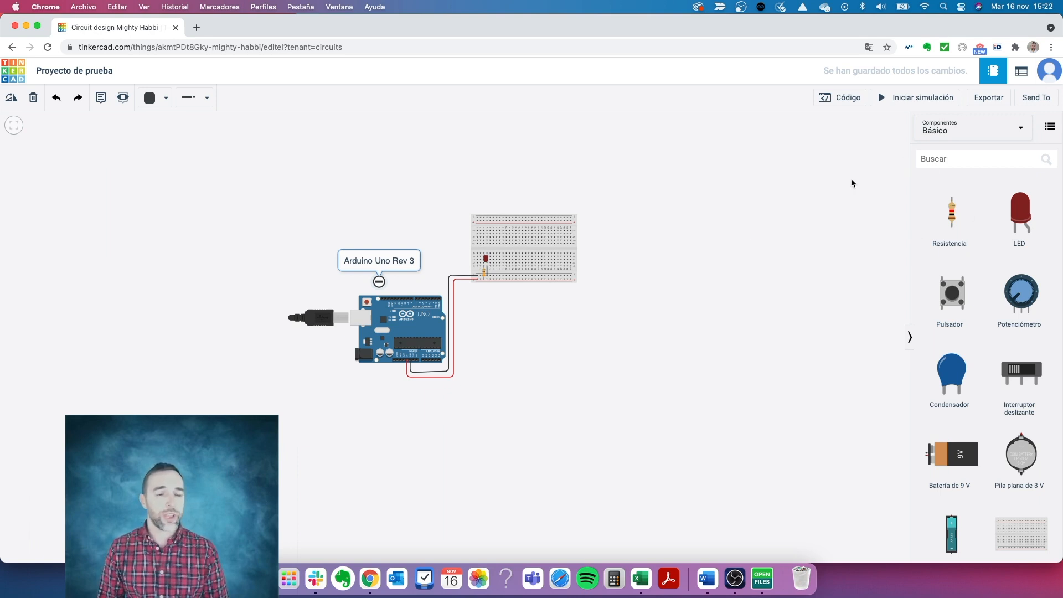
Run the simulation of the circuit with the resistor in place and stop it.
{"action": "left_click_drag", "start_coordinate": [532, 321], "coordinate": [589, 319]}
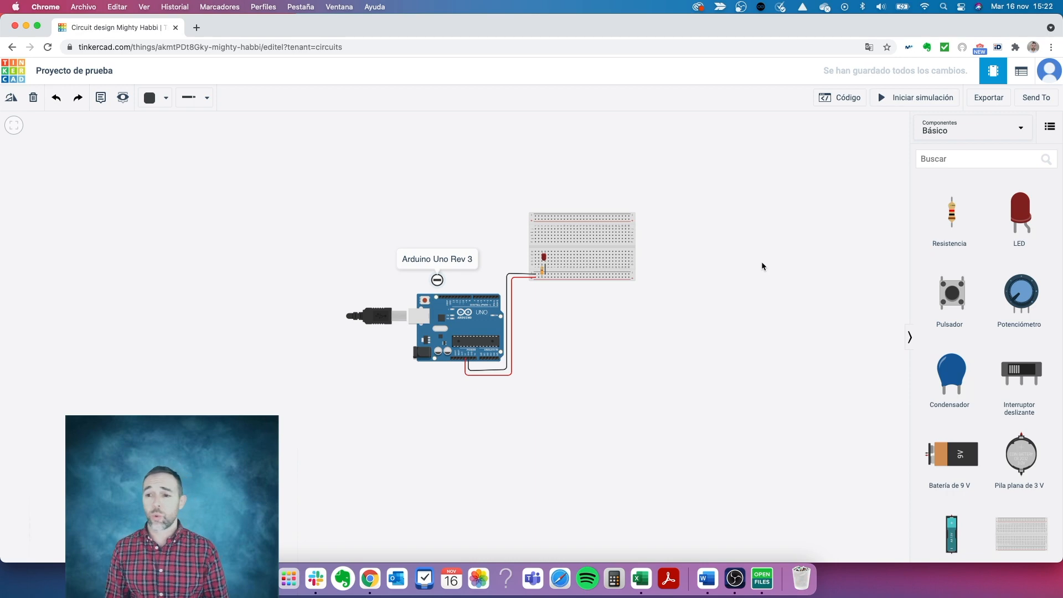
{"action": "scroll", "coordinate": [759, 256], "scroll_direction": "up", "scroll_amount": 5}
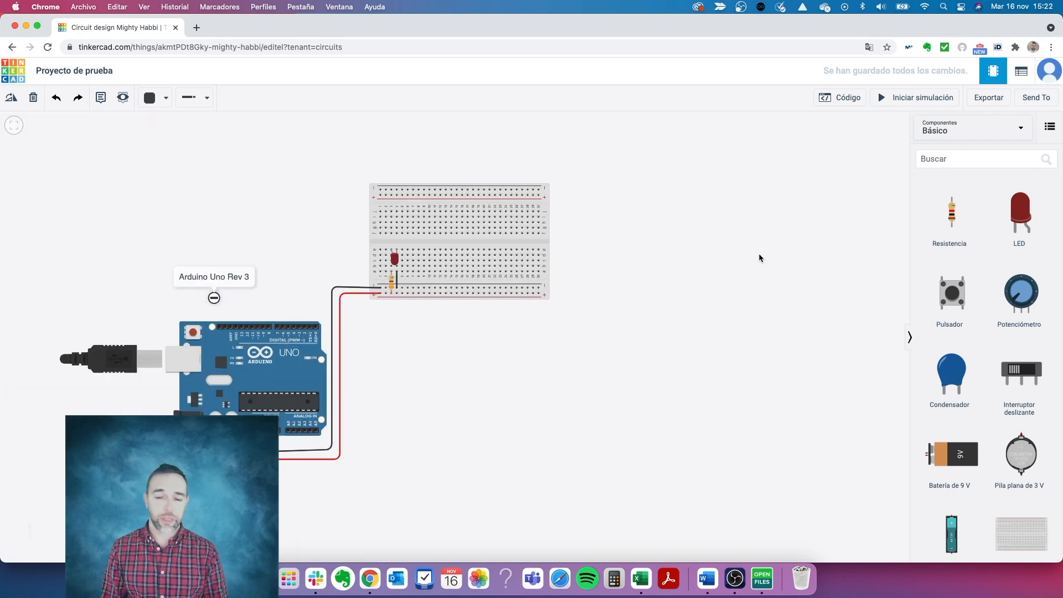
{"action": "left_click_drag", "start_coordinate": [396, 400], "coordinate": [608, 397]}
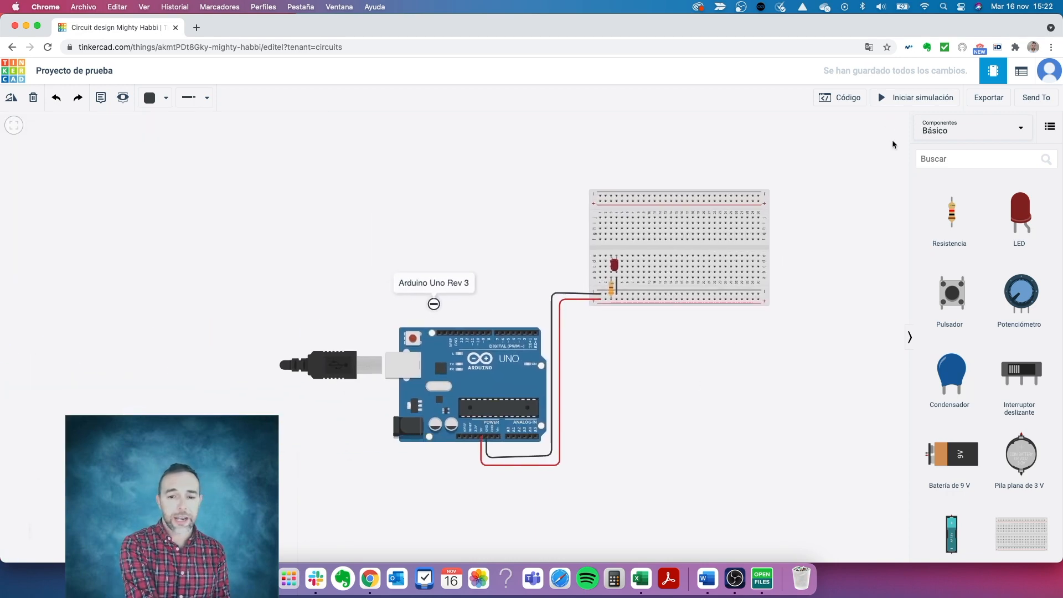
{"action": "left_click", "coordinate": [906, 97]}
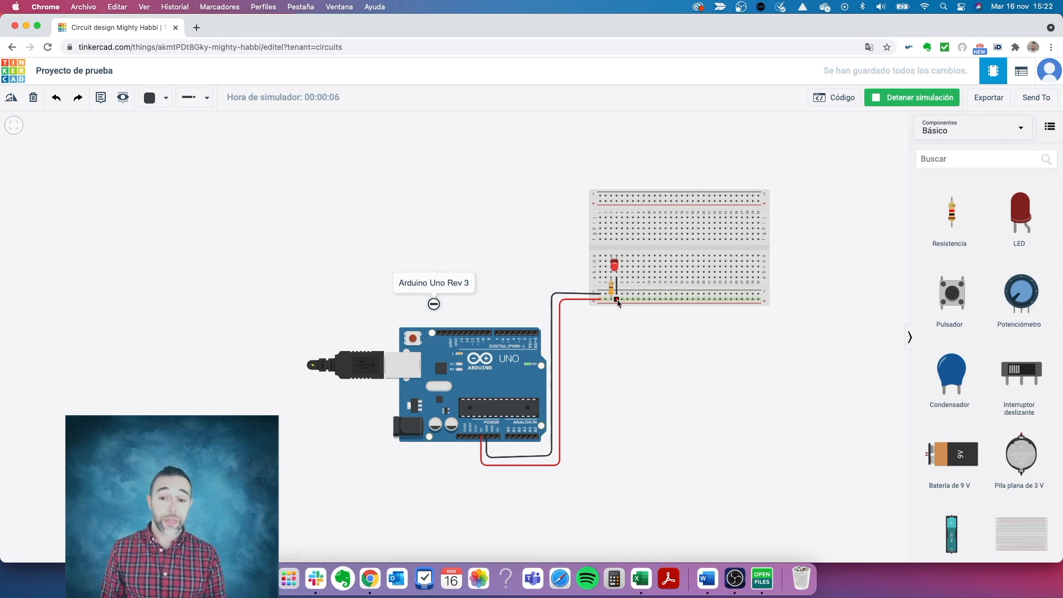
{"action": "left_click", "coordinate": [899, 93]}
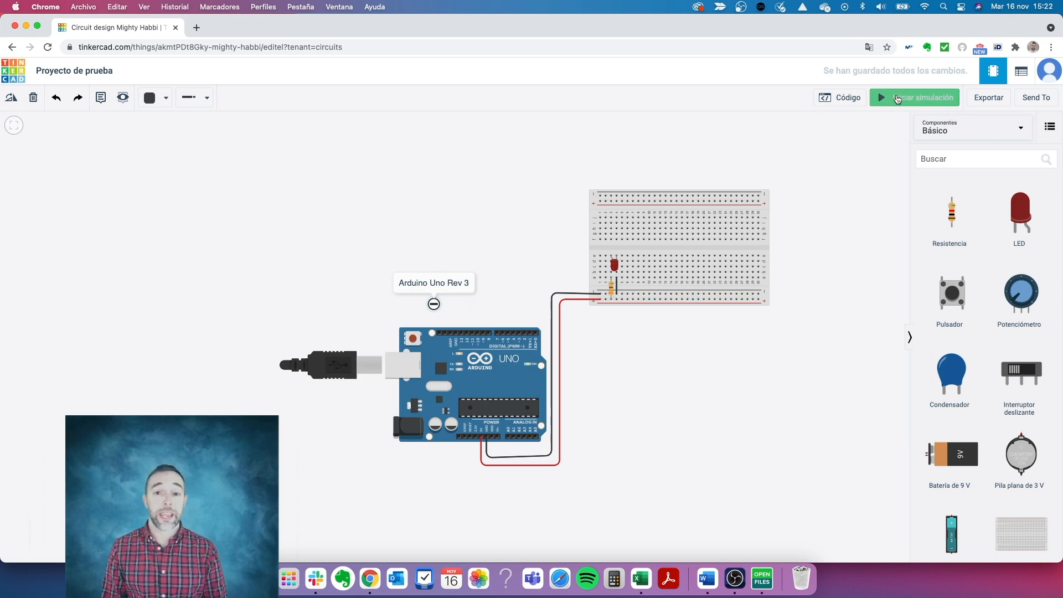
Replace the resistor with a red wire from column 3, row a to the lower positive rail, and simulate the circuit briefly.
{"action": "left_click_drag", "start_coordinate": [613, 289], "coordinate": [827, 284]}
{"action": "left_click", "coordinate": [611, 299]}
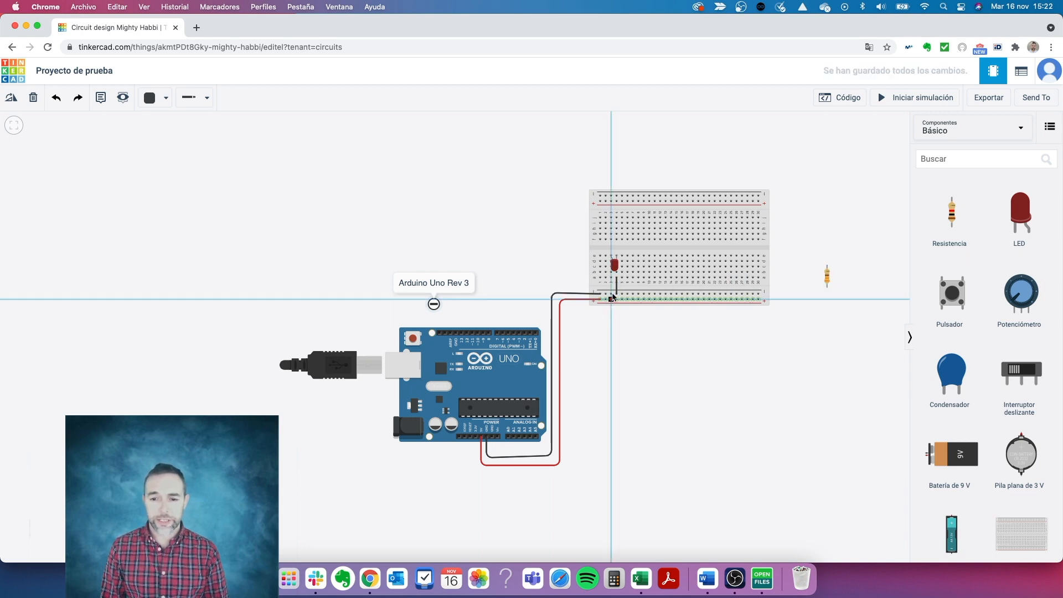
{"action": "left_click", "coordinate": [611, 277]}
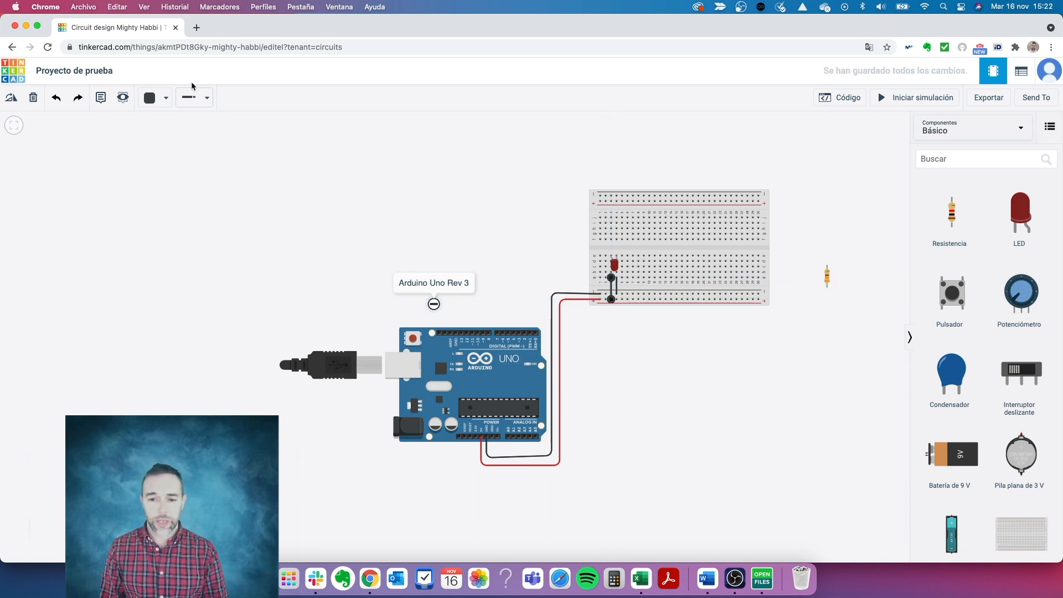
{"action": "left_click", "coordinate": [150, 98]}
{"action": "left_click", "coordinate": [166, 150]}
{"action": "left_click", "coordinate": [676, 336]}
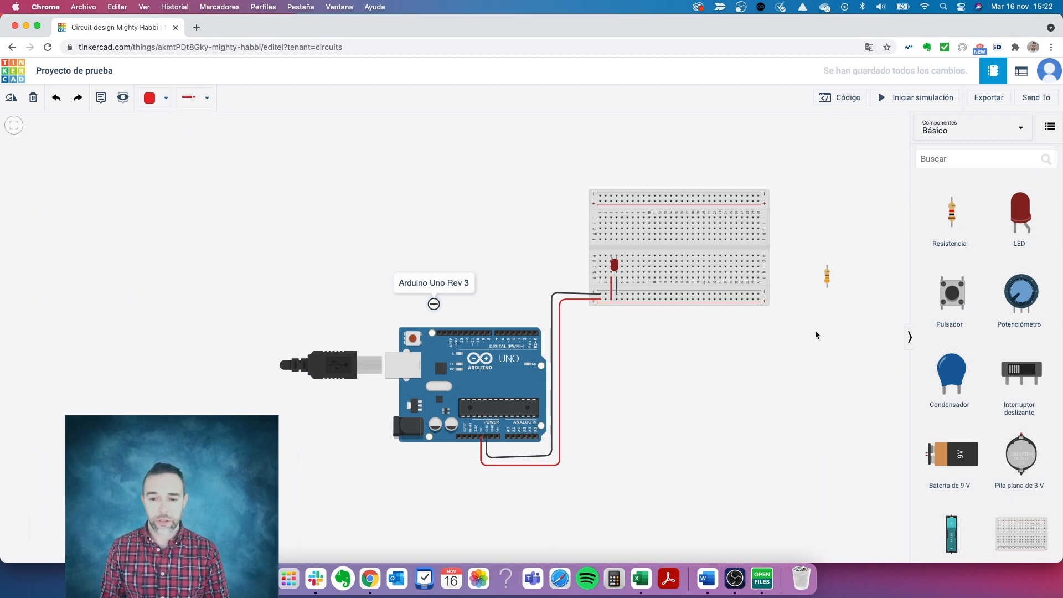
{"action": "left_click", "coordinate": [906, 99]}
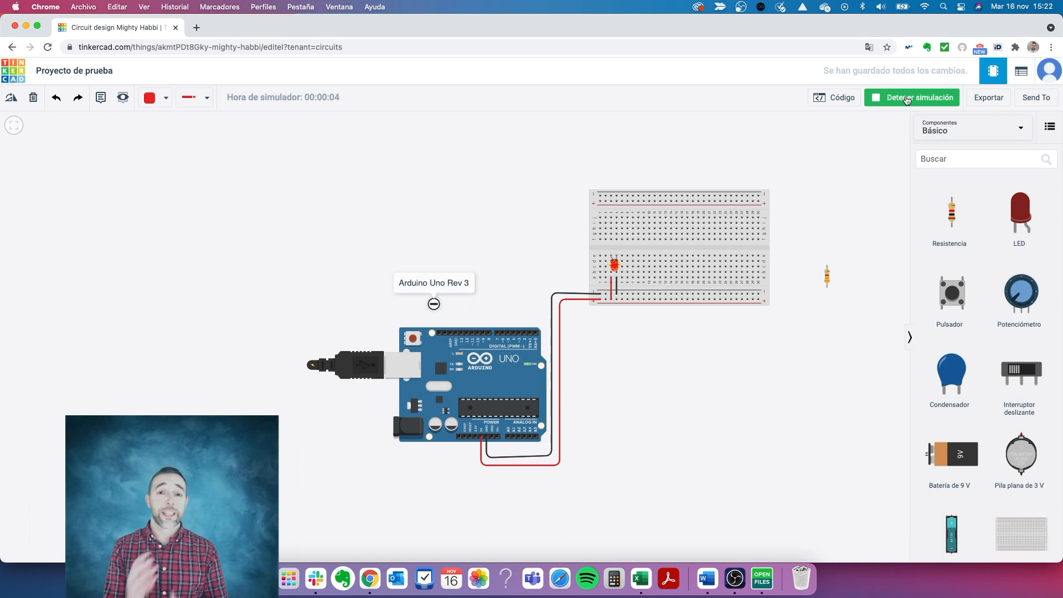
{"action": "left_click", "coordinate": [906, 99]}
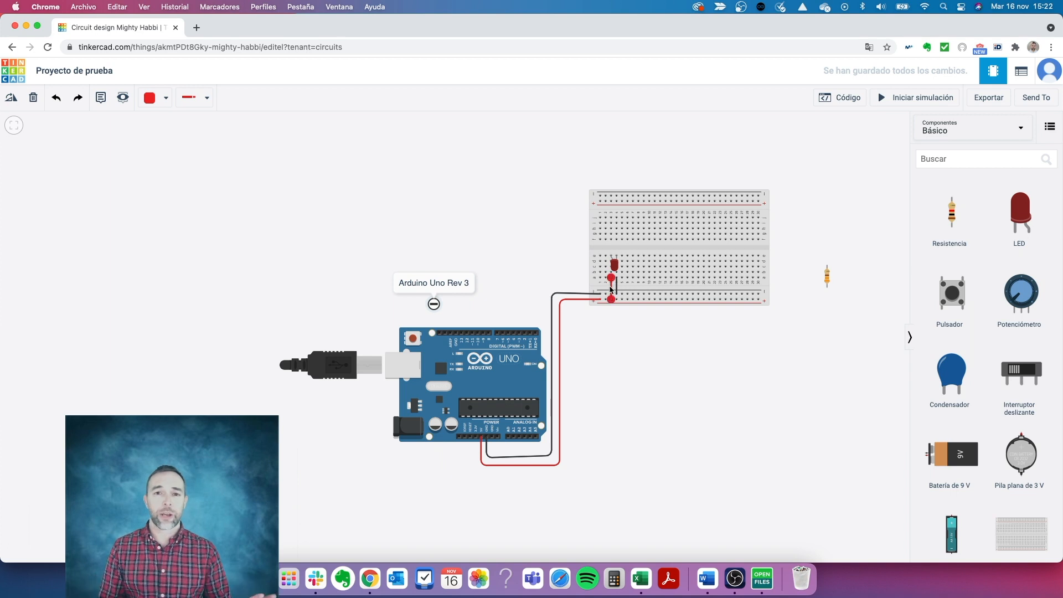
Delete the short red wire and put the resistor back between column 3 and the lower positive rail.
{"action": "key", "text": "Delete"}
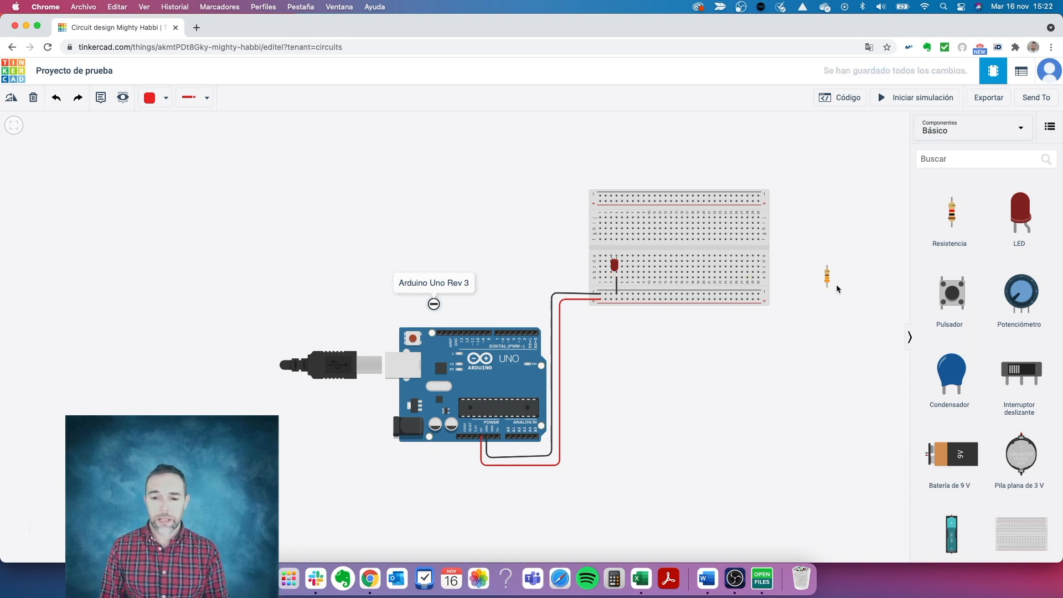
{"action": "left_click_drag", "start_coordinate": [827, 278], "coordinate": [611, 288]}
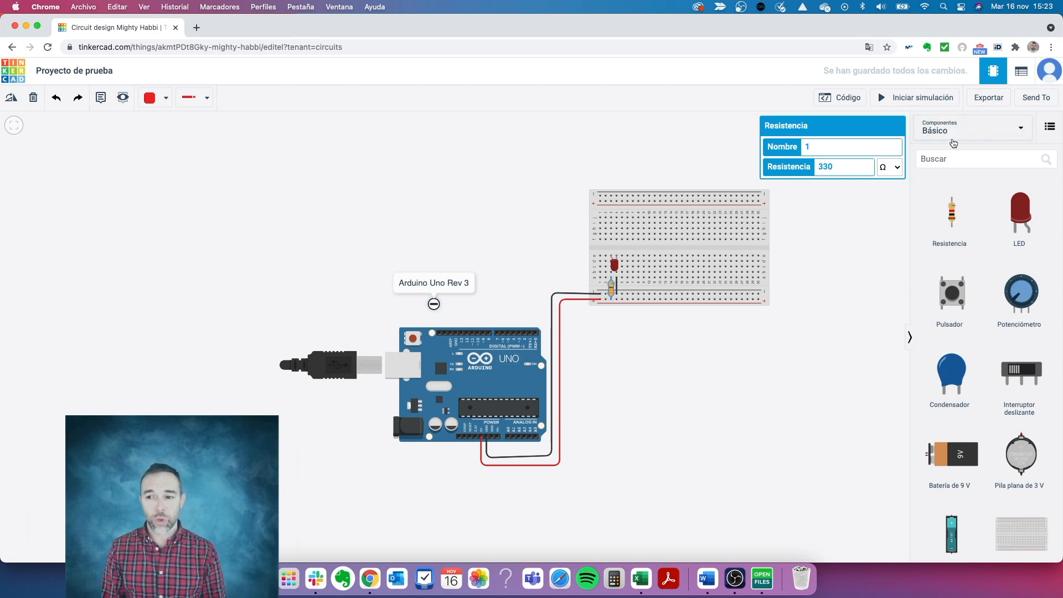
Open the code editor and move the default LED block stack higher in the block workspace.
{"action": "left_click", "coordinate": [835, 101]}
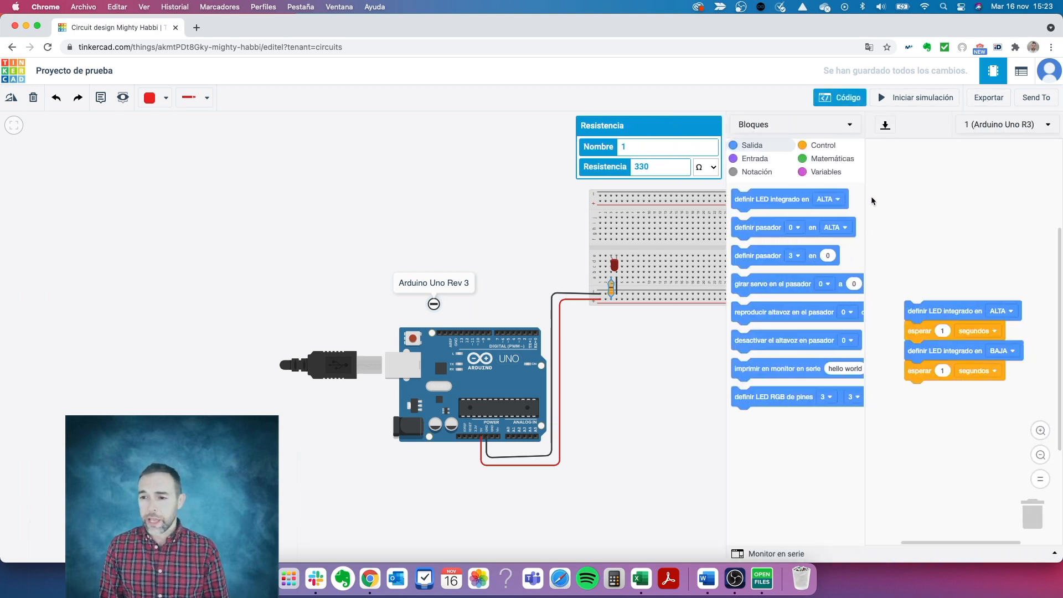
{"action": "left_click", "coordinate": [836, 105]}
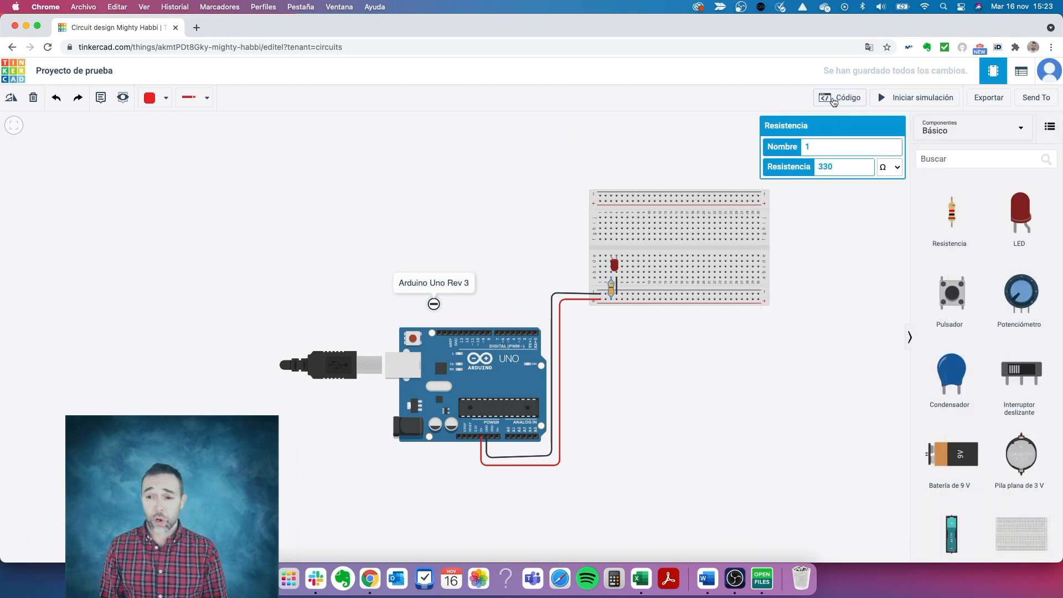
{"action": "left_click", "coordinate": [835, 103]}
{"action": "left_click_drag", "start_coordinate": [910, 315], "coordinate": [893, 233]}
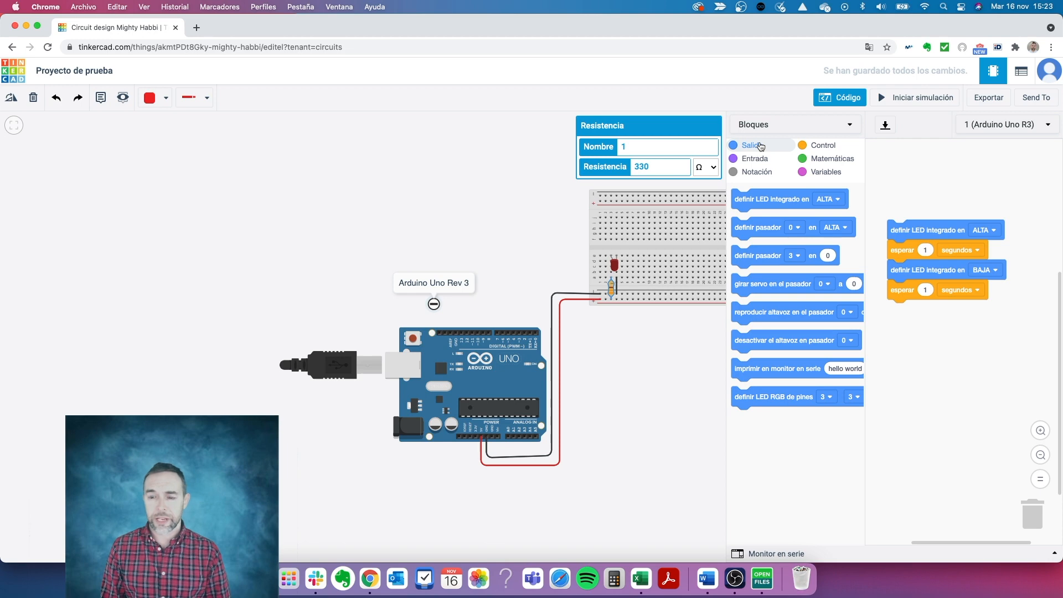
Look through the Entrada, Control, Matemáticas, Variables and Notación block categories and the options of the "repetir mientras" block.
{"action": "left_click", "coordinate": [756, 160]}
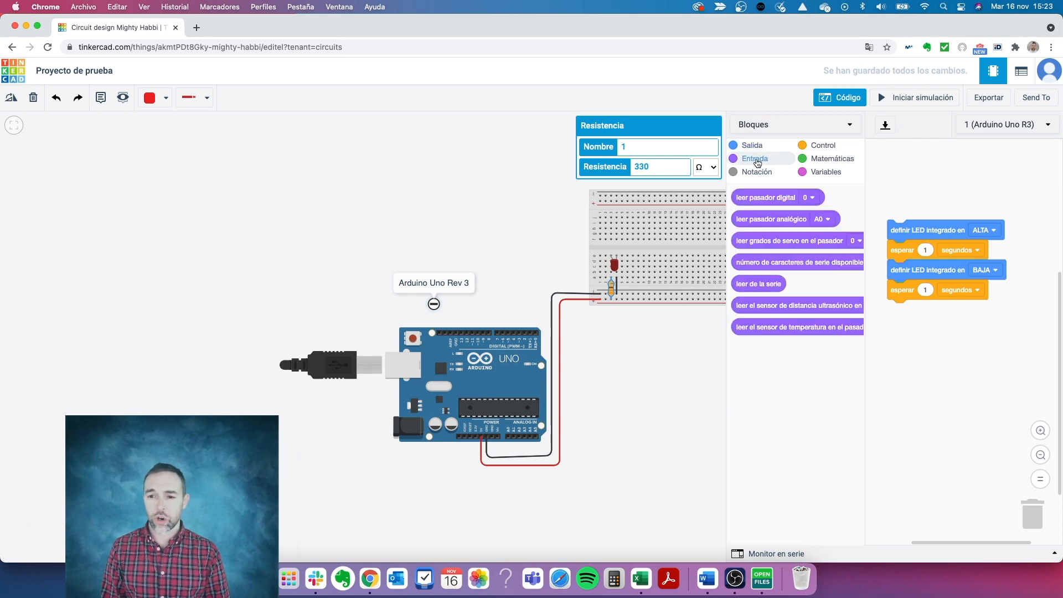
{"action": "left_click", "coordinate": [814, 147]}
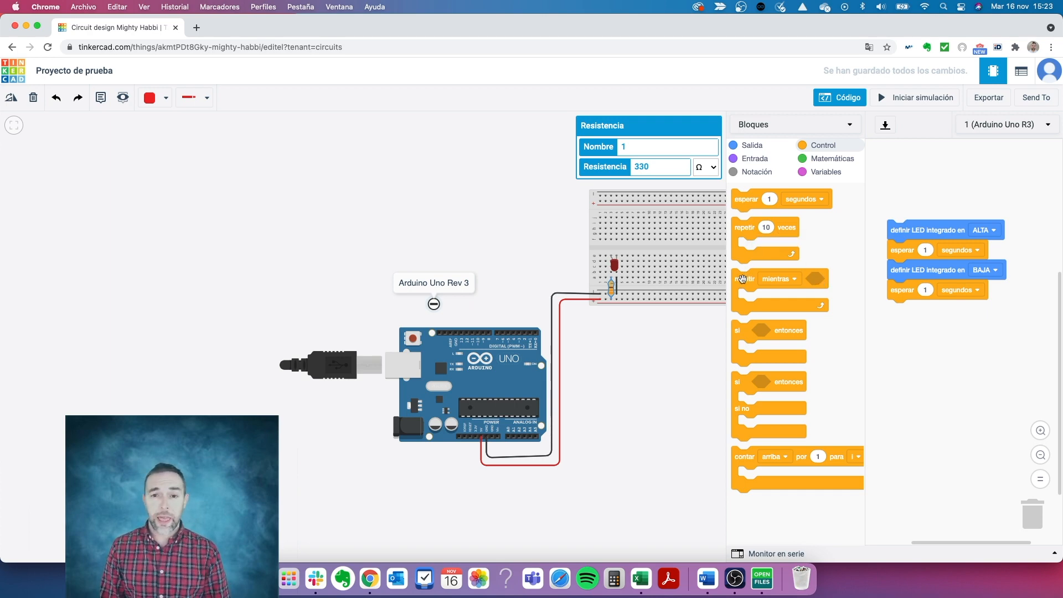
{"action": "left_click", "coordinate": [787, 277]}
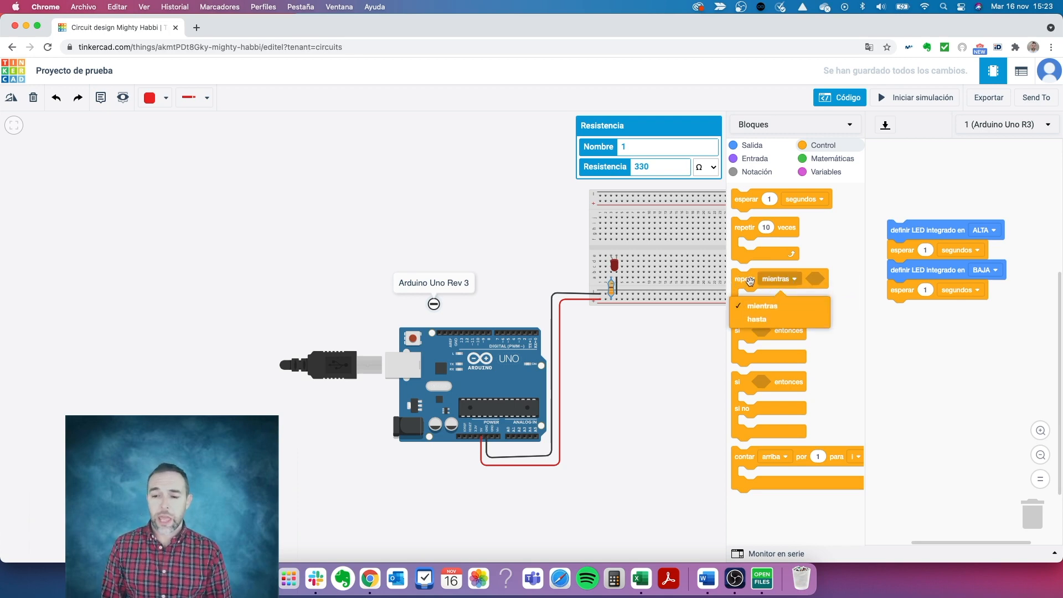
{"action": "left_click", "coordinate": [749, 282]}
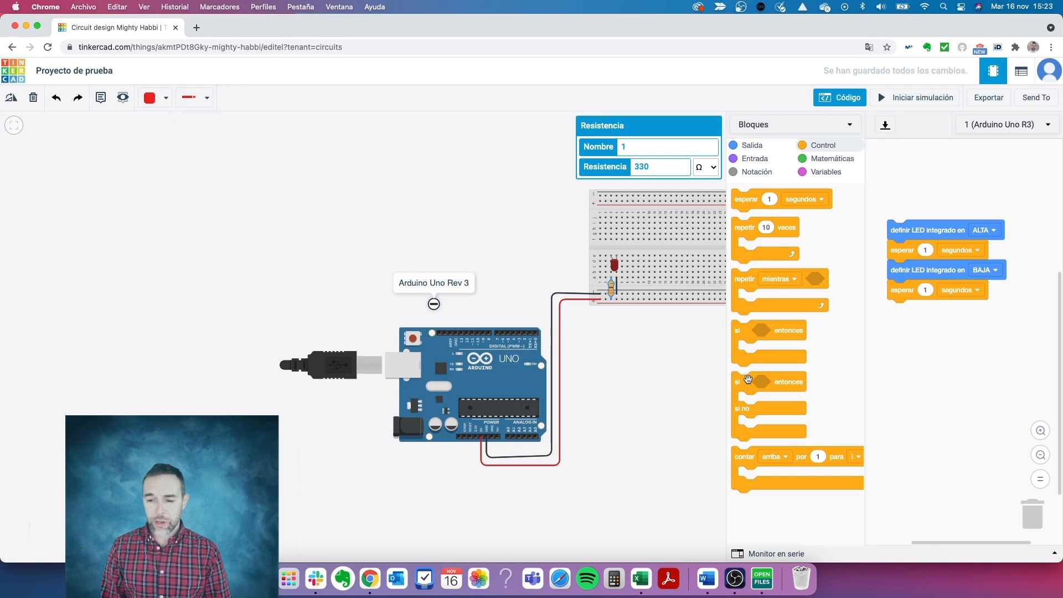
{"action": "left_click", "coordinate": [830, 158]}
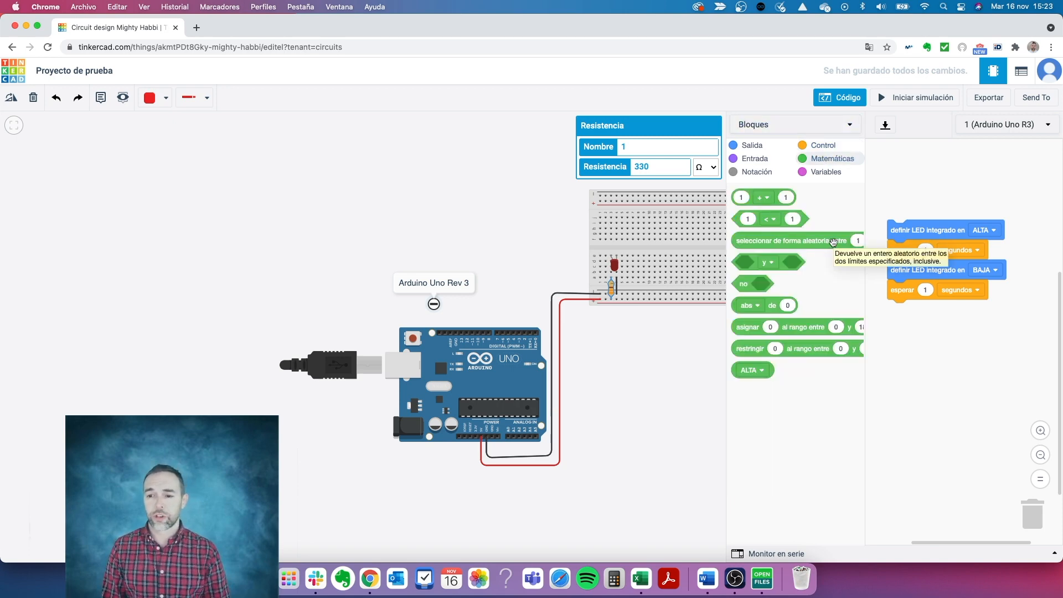
{"action": "left_click", "coordinate": [813, 174]}
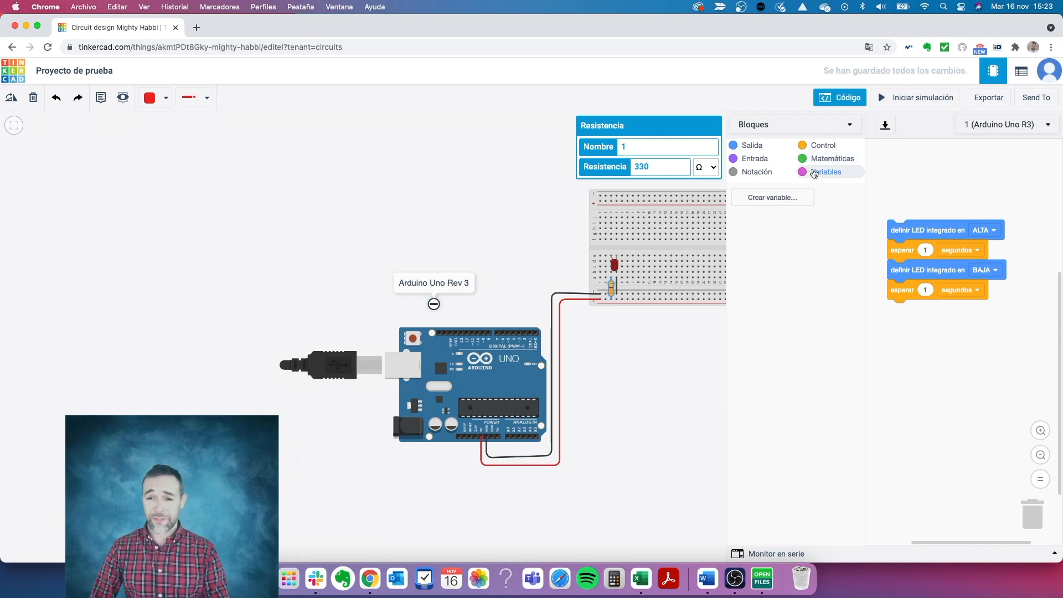
{"action": "left_click", "coordinate": [772, 173]}
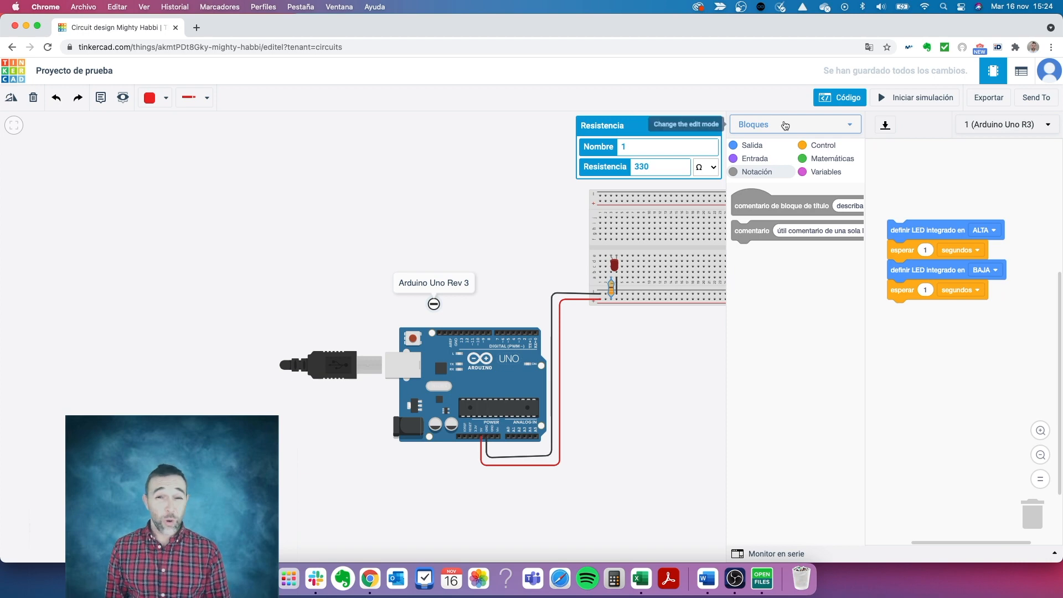
Switch the code editor to "Bloques + texto" and wrap the LED block stack in a "repetir 10 veces" loop.
{"action": "left_click", "coordinate": [785, 125]}
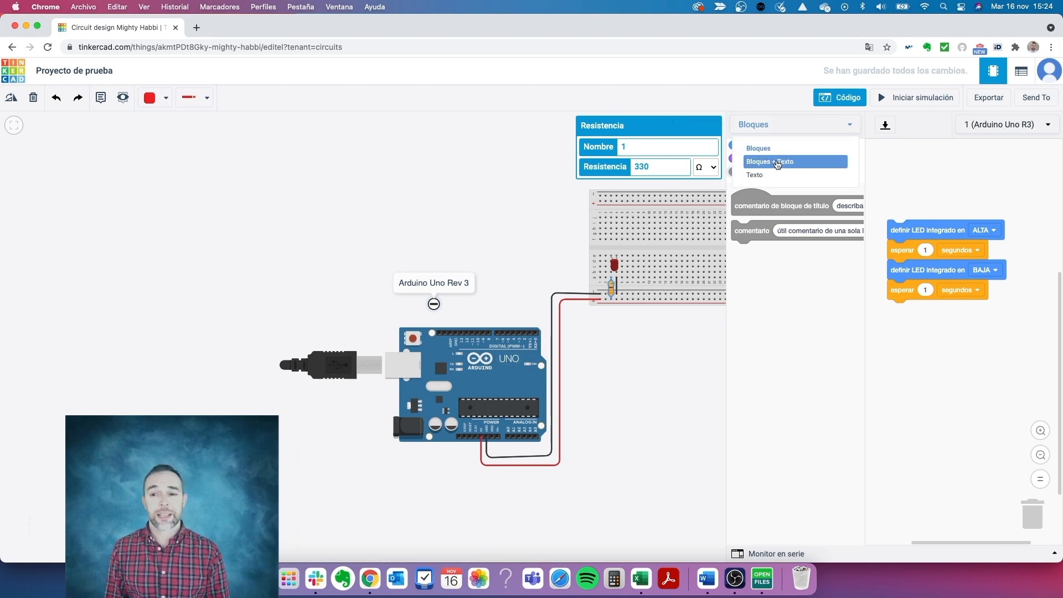
{"action": "left_click", "coordinate": [777, 163]}
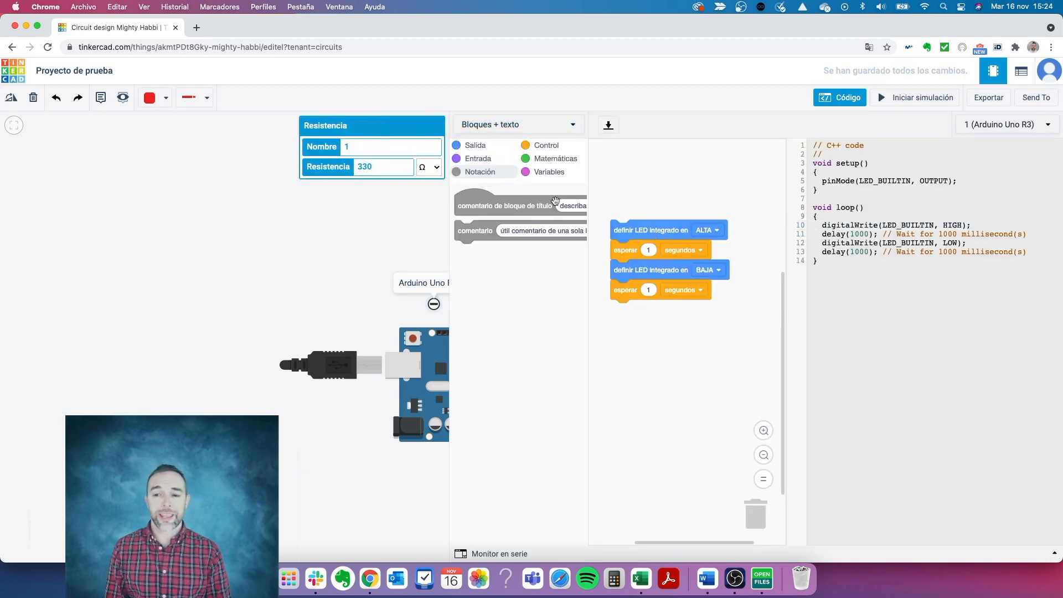
{"action": "left_click", "coordinate": [532, 148]}
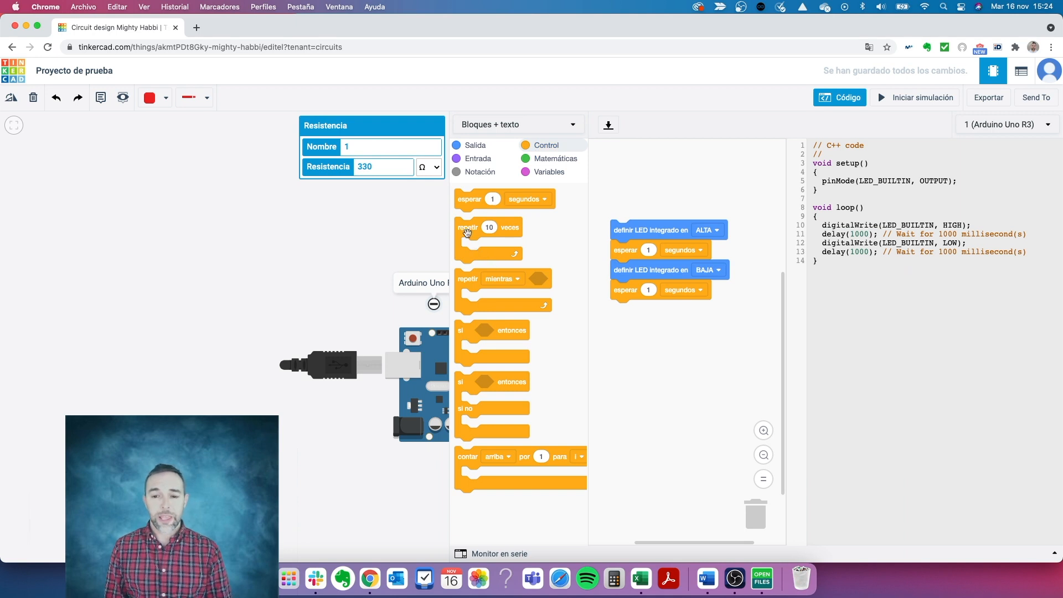
{"action": "left_click_drag", "start_coordinate": [466, 228], "coordinate": [603, 221]}
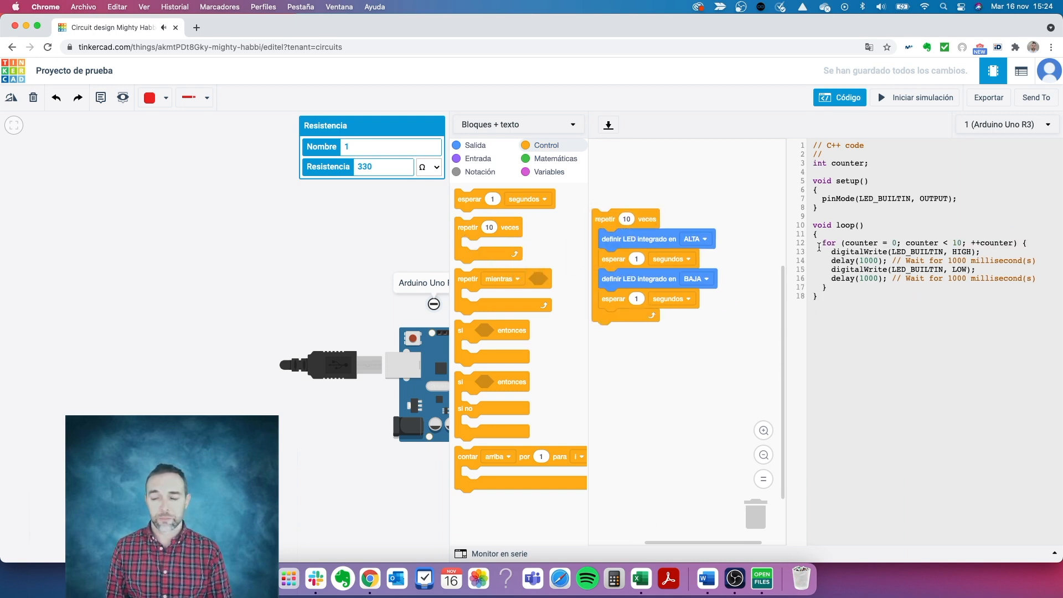
Highlight "for (counter = 0;" in the generated code and move the repeat loop stack slightly higher in the block workspace.
{"action": "left_click_drag", "start_coordinate": [822, 242], "coordinate": [904, 244]}
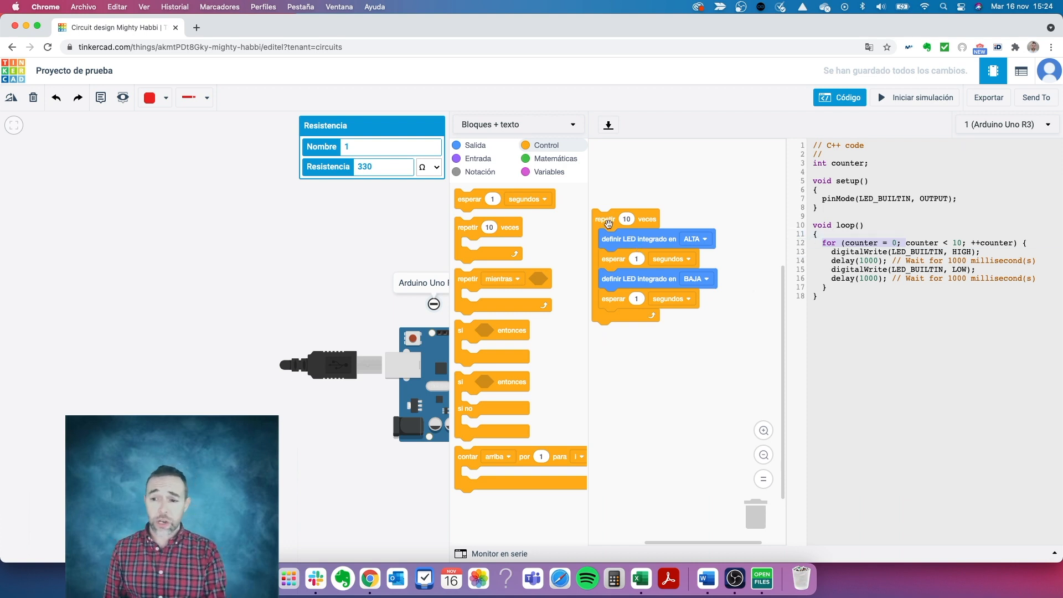
{"action": "left_click_drag", "start_coordinate": [604, 221], "coordinate": [613, 208]}
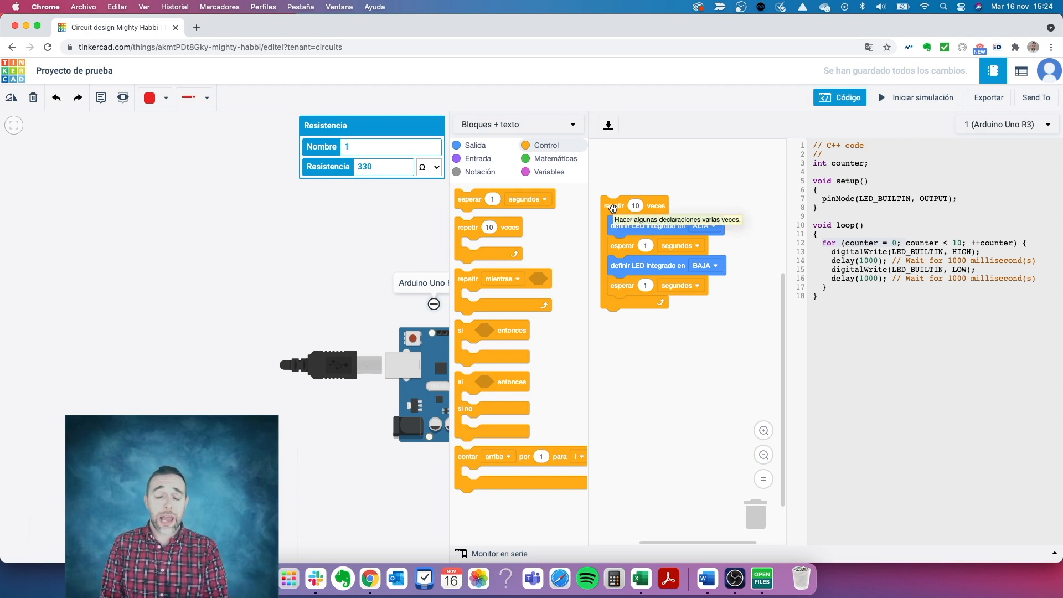
{"action": "left_click_drag", "start_coordinate": [608, 206], "coordinate": [608, 201]}
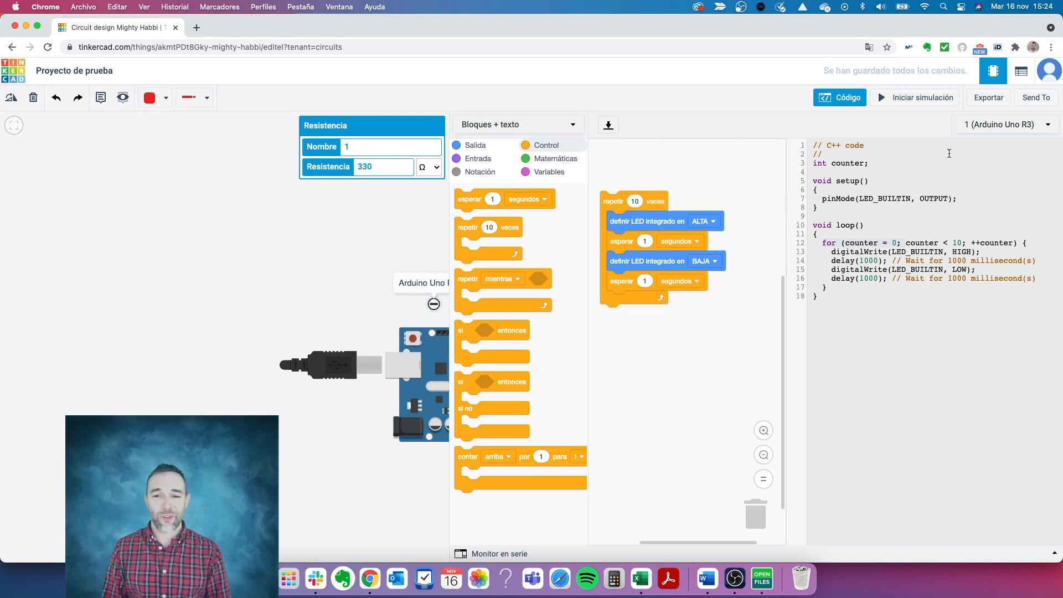